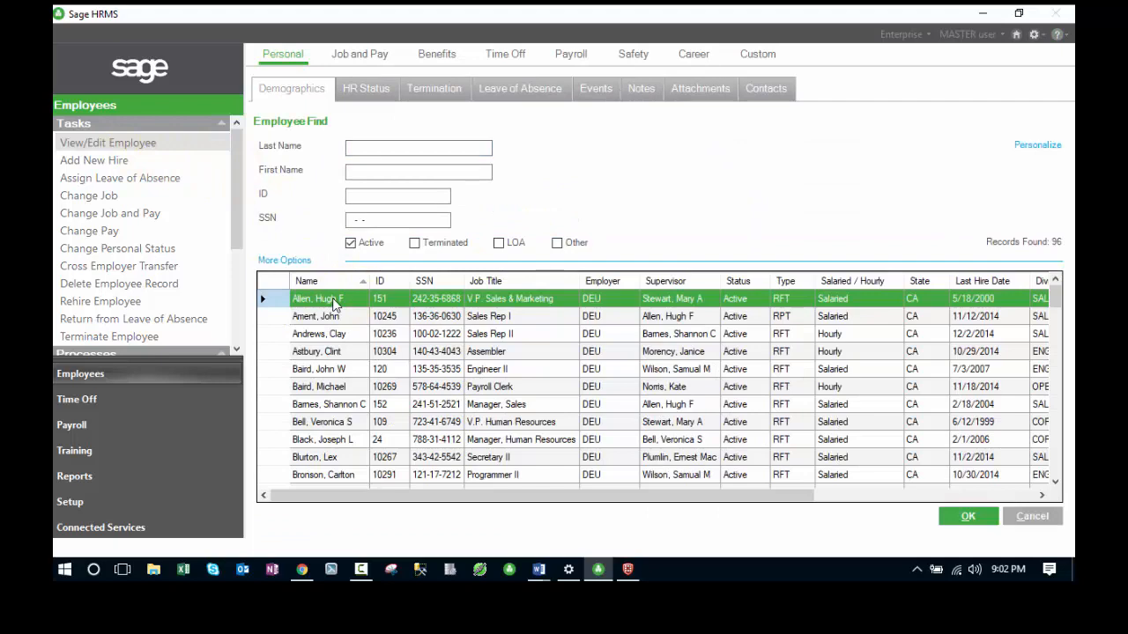
- Open the first listed employee's record and add a new OSHA incident under Safety
{"action": "double_click", "coordinate": [333, 304]}
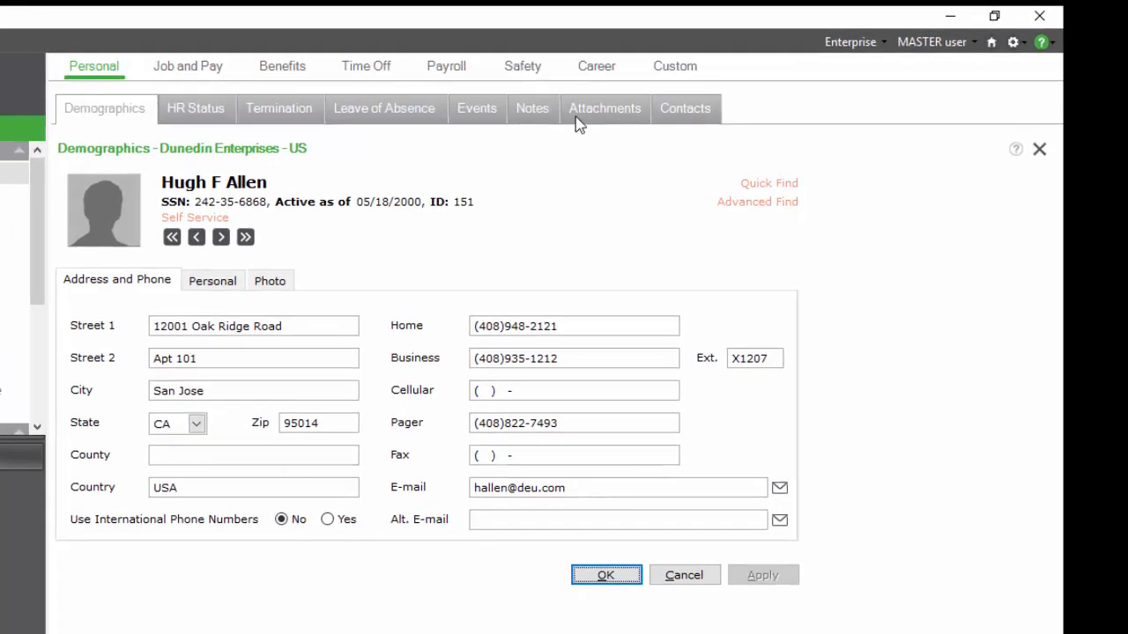
{"action": "left_click", "coordinate": [499, 75]}
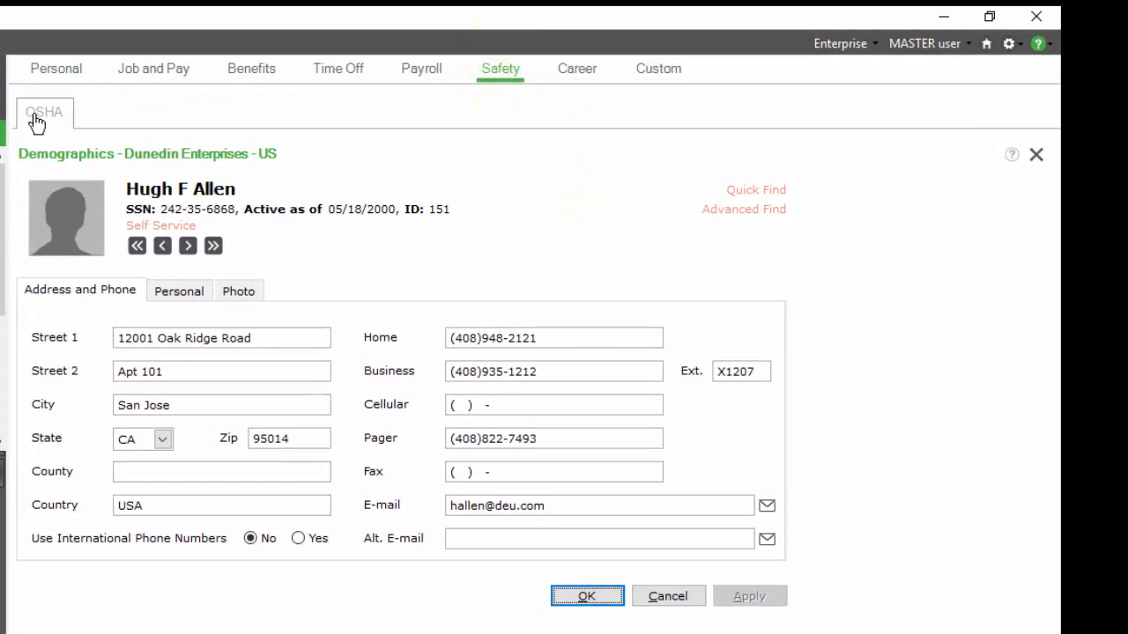
{"action": "left_click", "coordinate": [39, 119]}
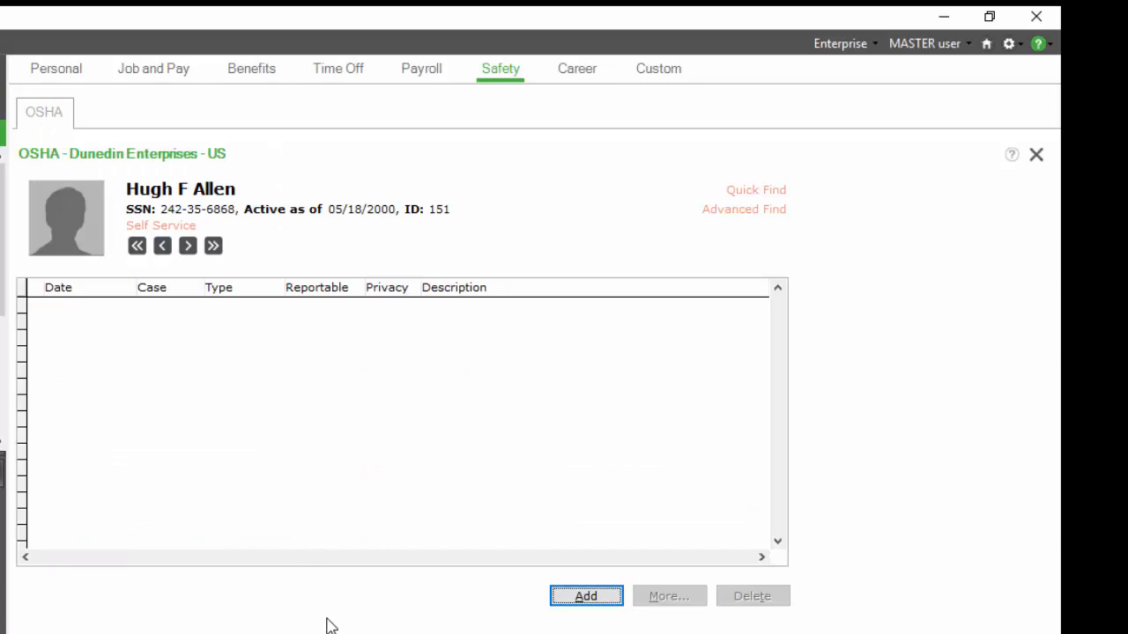
{"action": "left_click", "coordinate": [586, 598]}
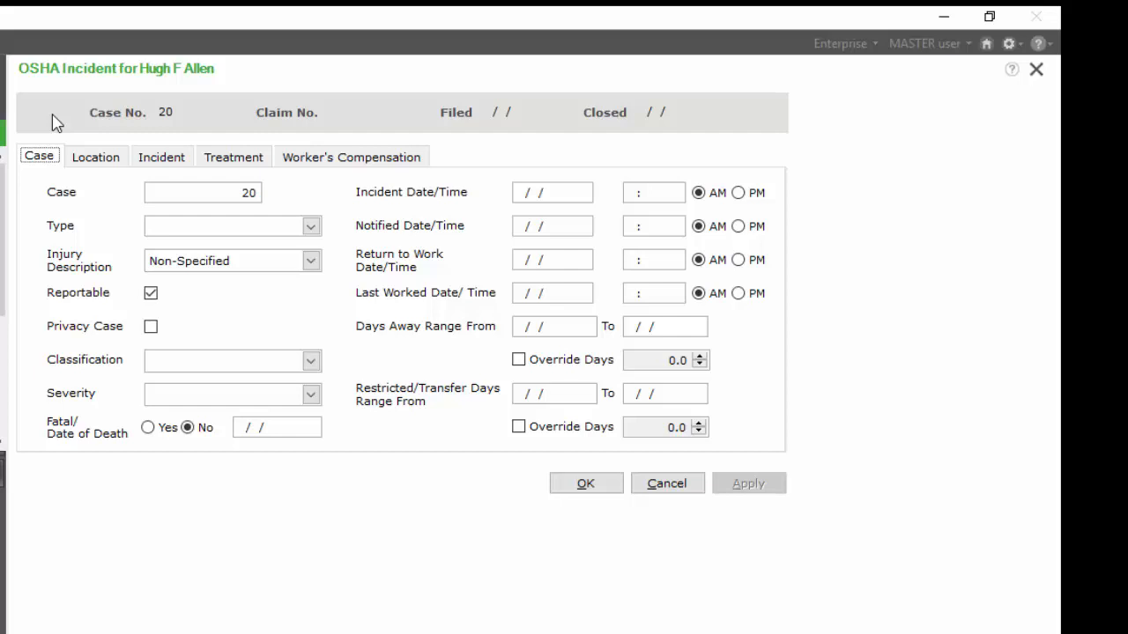
- Set the incident type to Injury
{"action": "left_click", "coordinate": [200, 193]}
{"action": "left_click", "coordinate": [312, 228]}
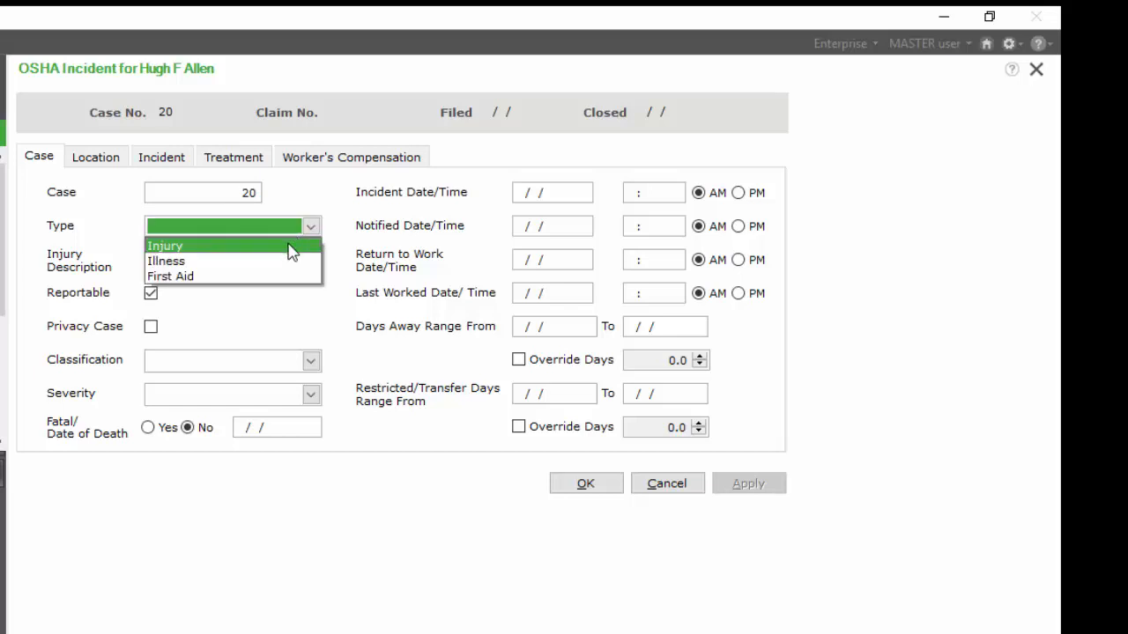
{"action": "left_click", "coordinate": [292, 252]}
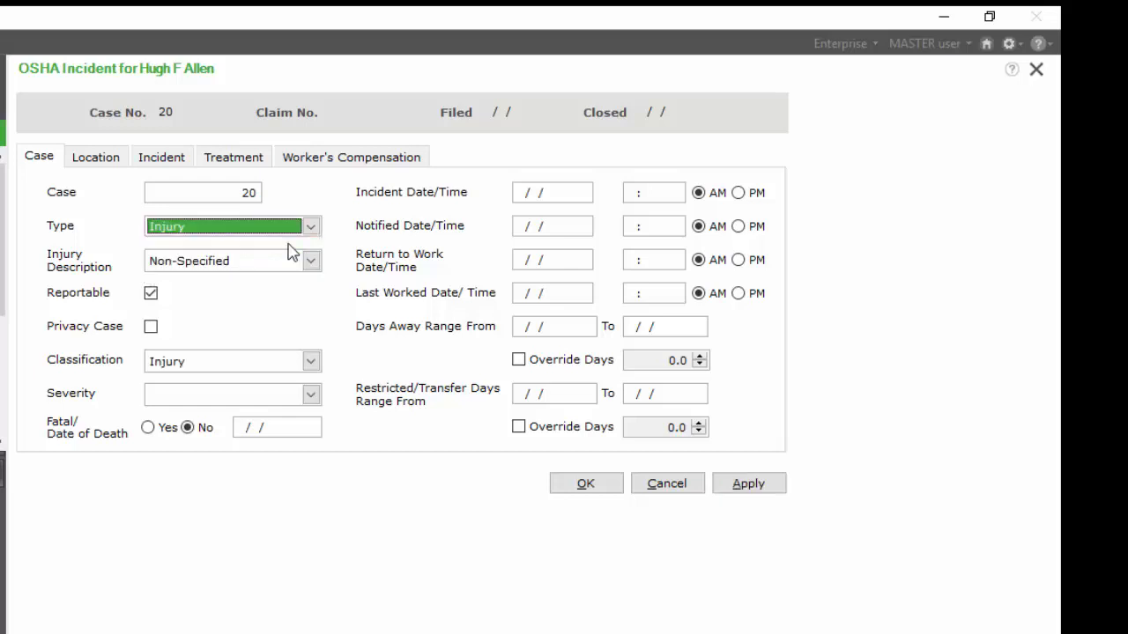
{"action": "left_click", "coordinate": [312, 262]}
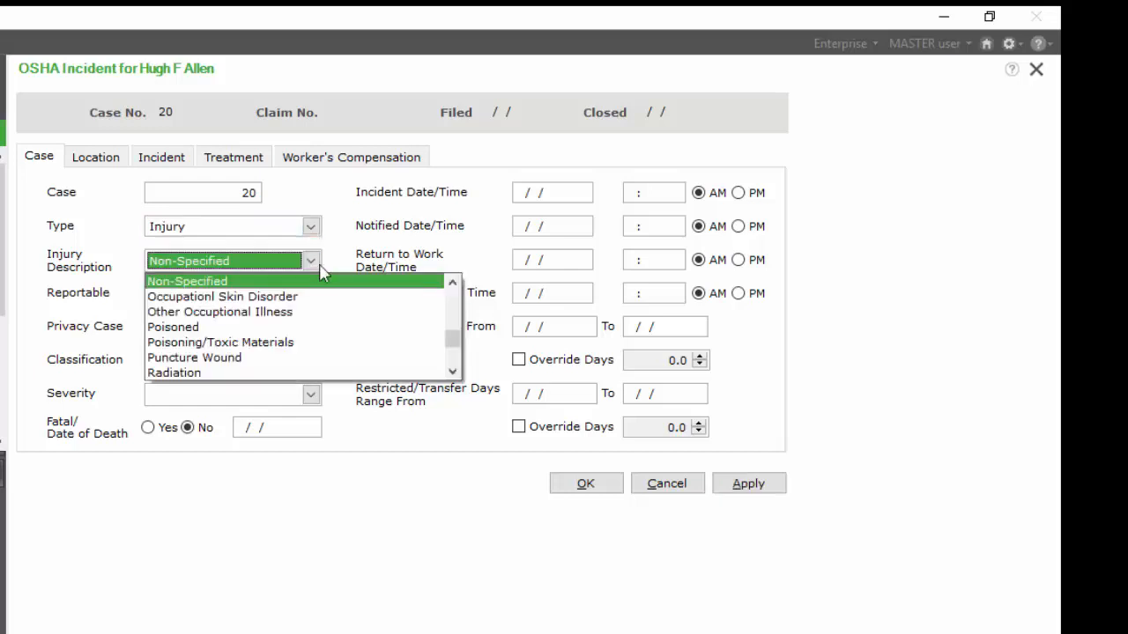
{"action": "left_click_drag", "start_coordinate": [453, 337], "coordinate": [450, 284]}
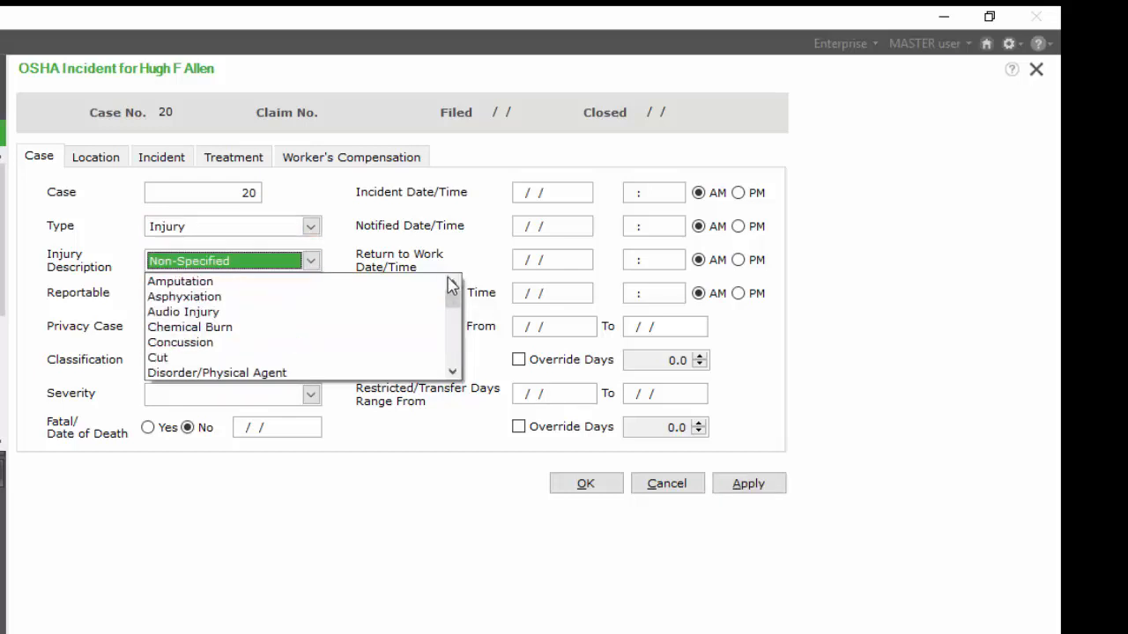
{"action": "key", "text": "Escape"}
{"action": "left_click", "coordinate": [221, 297]}
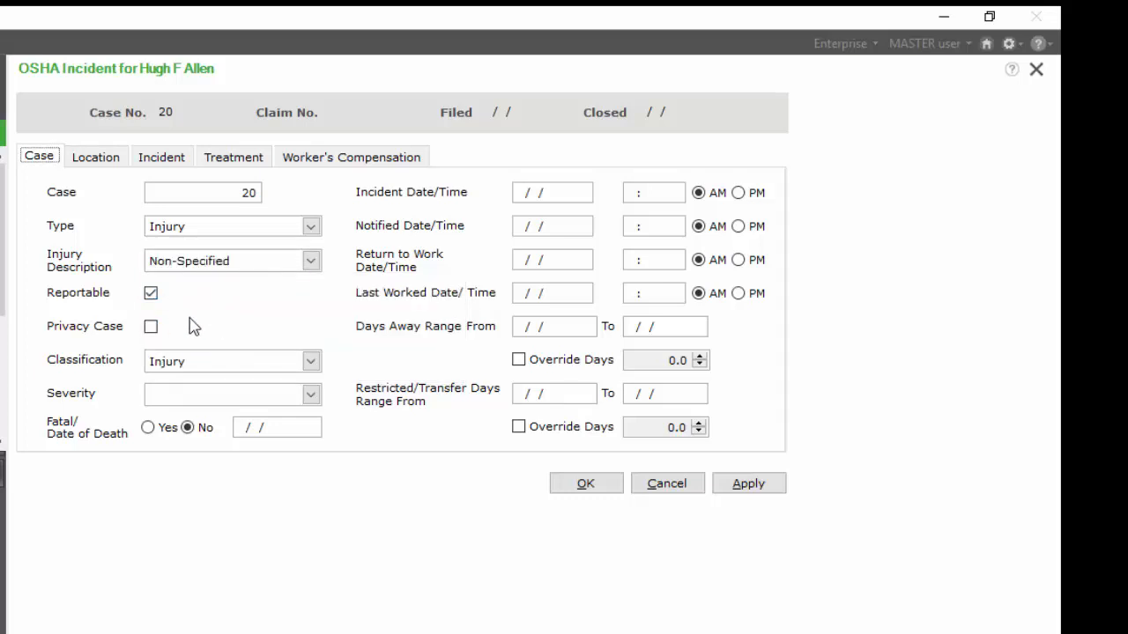
- Set the incident severity to Days Away from Work
{"action": "left_click", "coordinate": [310, 396]}
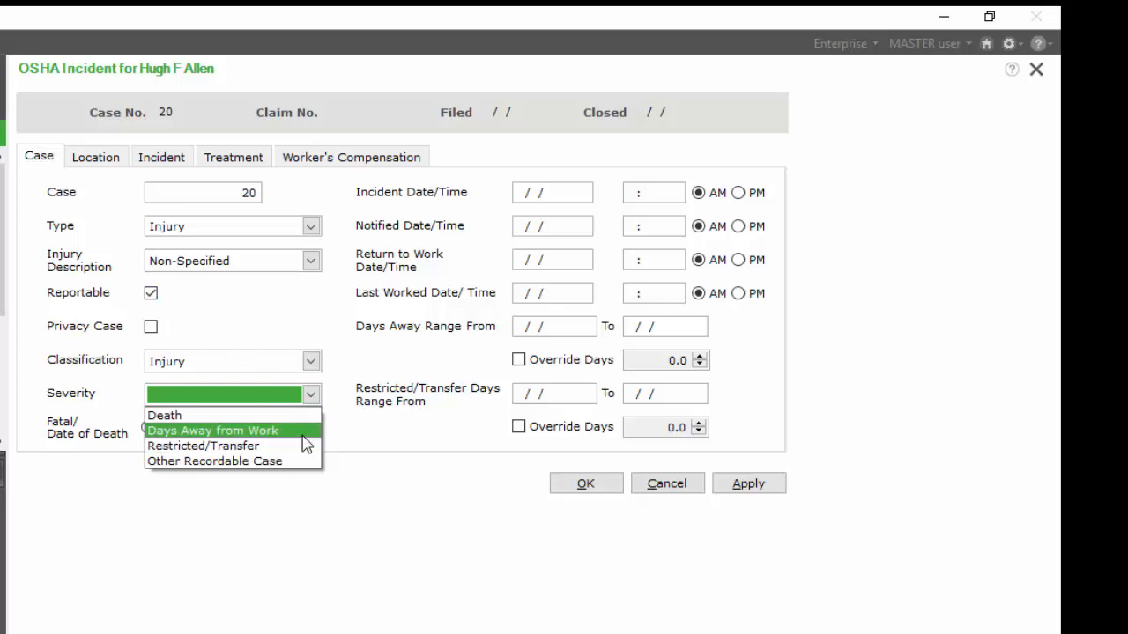
{"action": "left_click", "coordinate": [302, 436]}
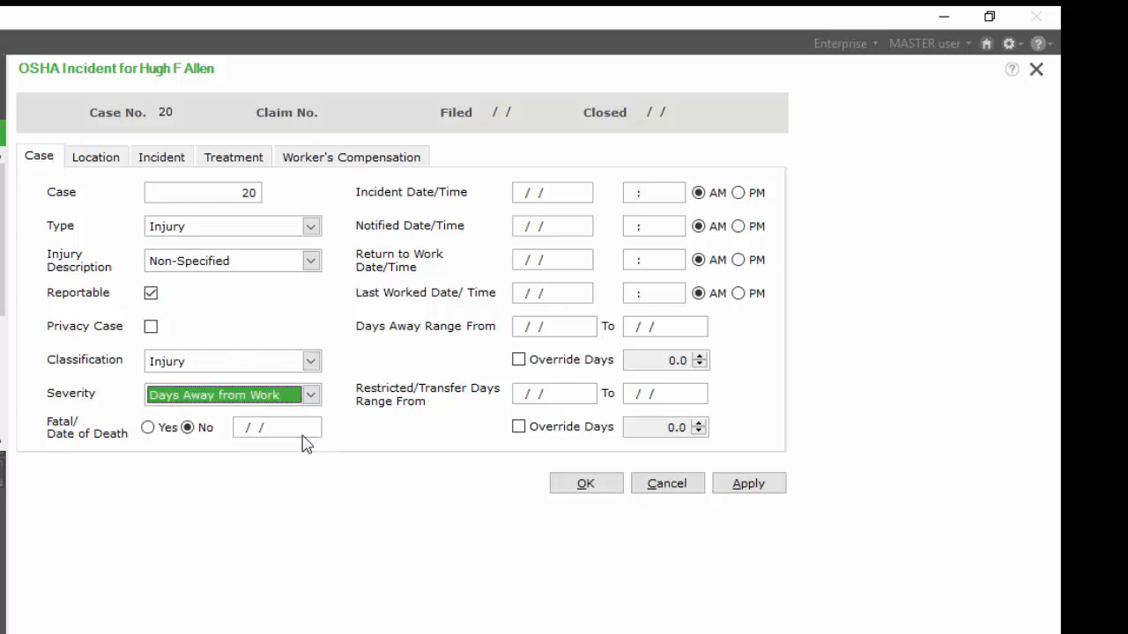
{"action": "left_click", "coordinate": [375, 433]}
- Enter the incident date 11/20/2017 and time 10:17 AM
{"action": "left_click", "coordinate": [571, 192]}
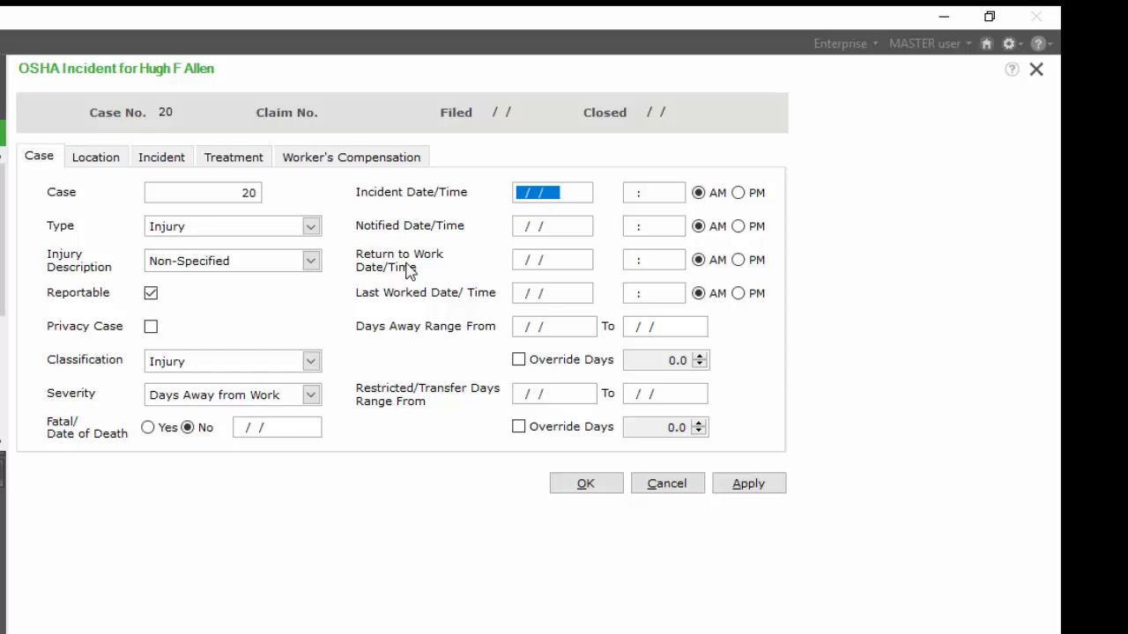
{"action": "type", "text": "11202017"}
{"action": "key", "text": "Tab"}
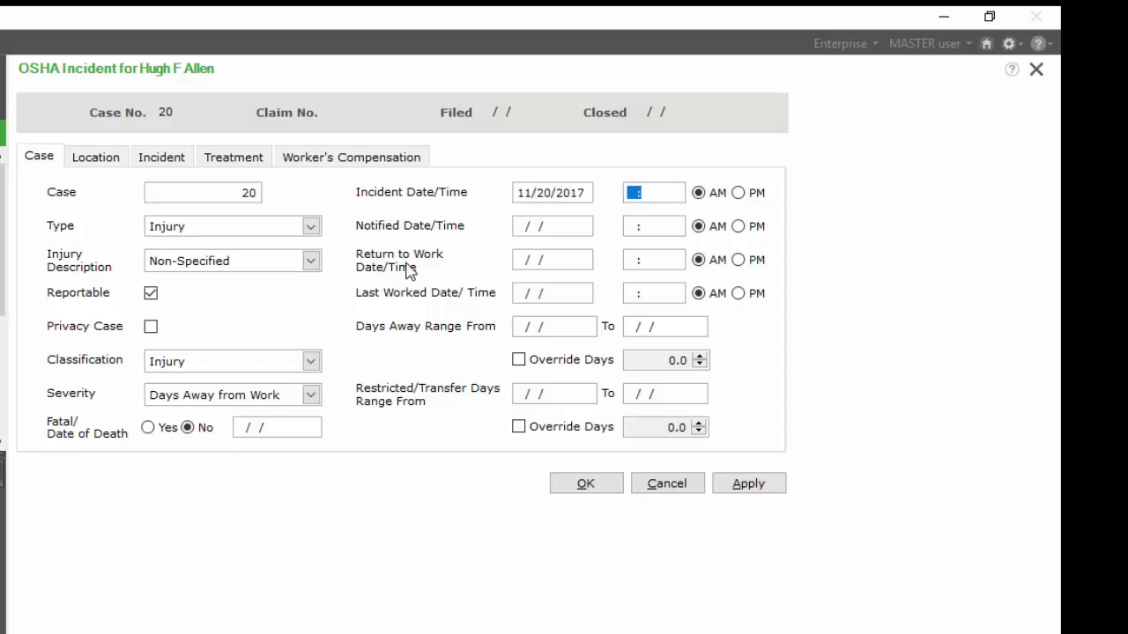
{"action": "type", "text": "1017"}
{"action": "key", "text": "Tab"}
- Enter the notified date 11/20/2017 and time 10:25 AM
{"action": "key", "text": "Tab"}
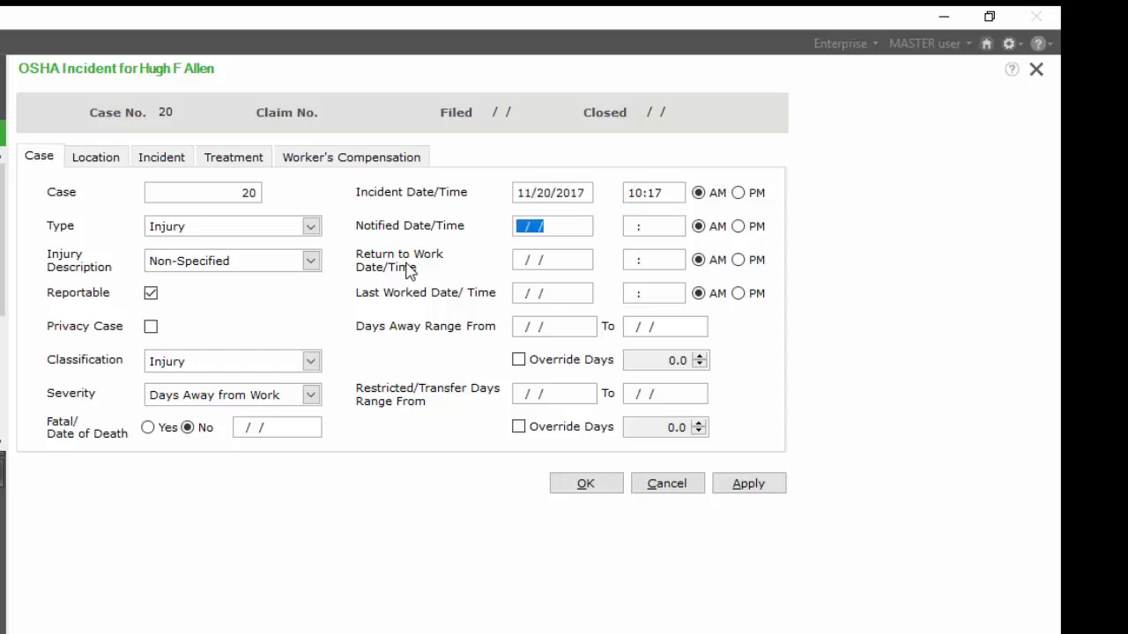
{"action": "type", "text": "11202017"}
{"action": "key", "text": "Tab"}
{"action": "type", "text": "10:"}
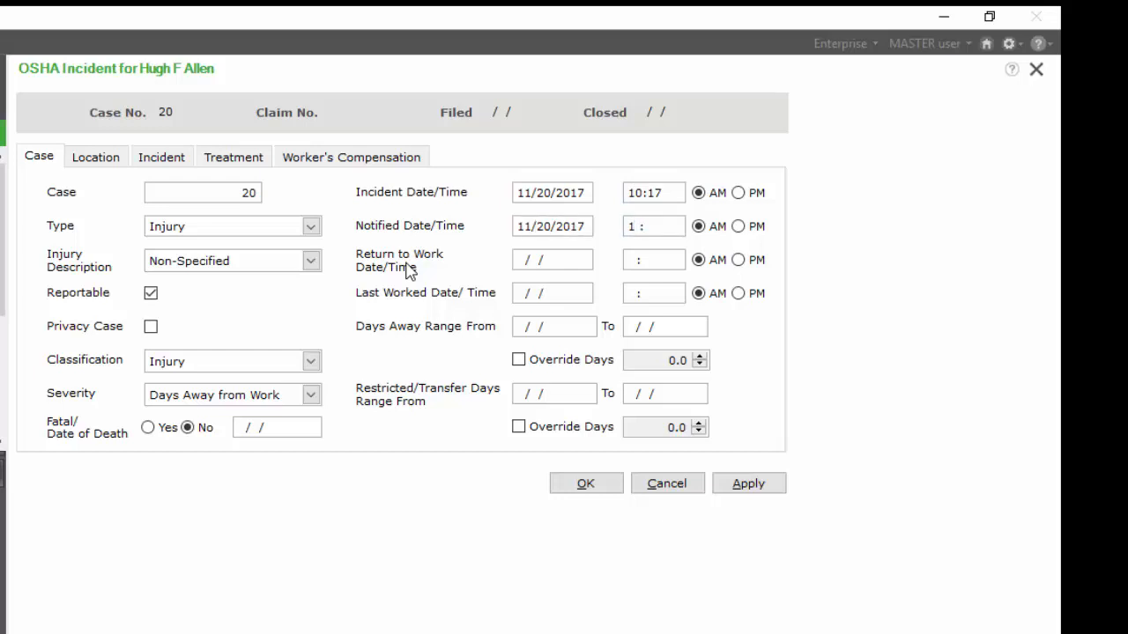
{"action": "type", "text": "25"}
{"action": "key", "text": "Tab"}
- Enter the return to work date 11/23/2017 and time 8:00 AM
{"action": "key", "text": "Tab"}
{"action": "type", "text": "11232017"}
{"action": "key", "text": "Tab"}
{"action": "type", "text": "800"}
- Set the days away range from 11/21/2017 to 11/23/2017
{"action": "key", "text": "Tab"}
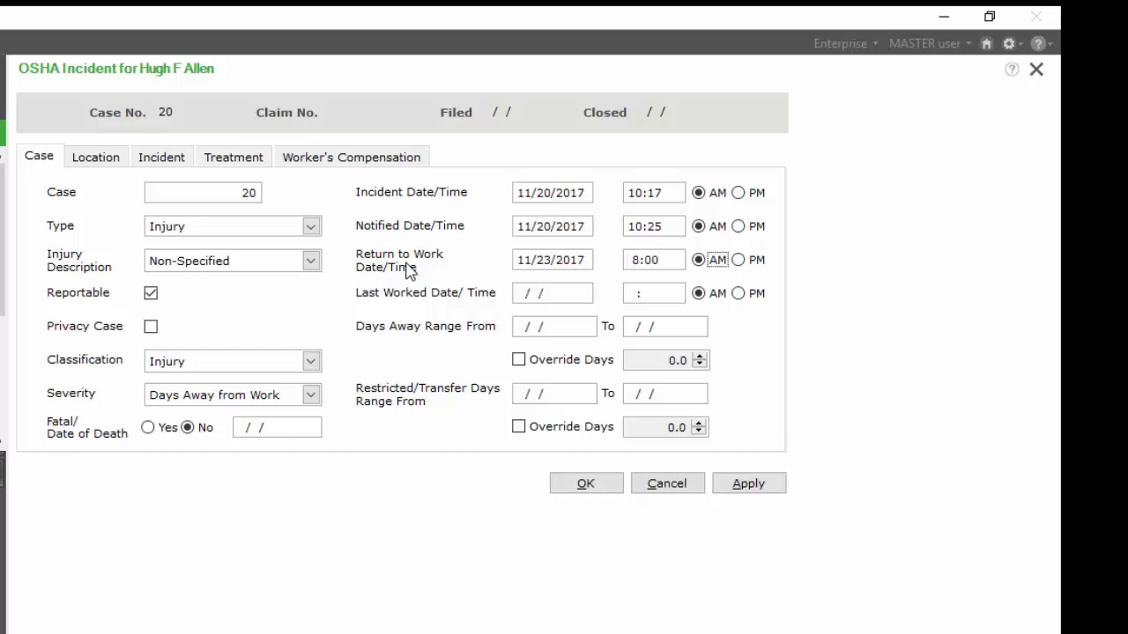
{"action": "key", "text": "Tab"}
{"action": "key", "text": "Tab"}
{"action": "key", "text": "Tab"}
{"action": "key", "text": "Tab"}
{"action": "type", "text": "11212017"}
{"action": "key", "text": "Tab"}
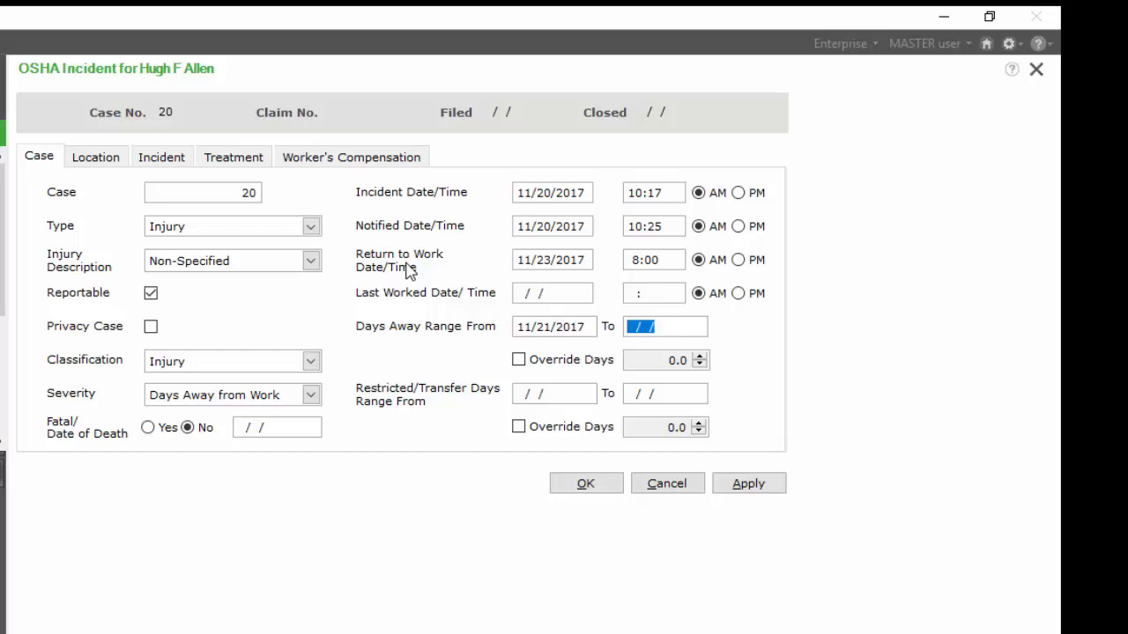
{"action": "type", "text": "11232017"}
{"action": "key", "text": "Tab"}
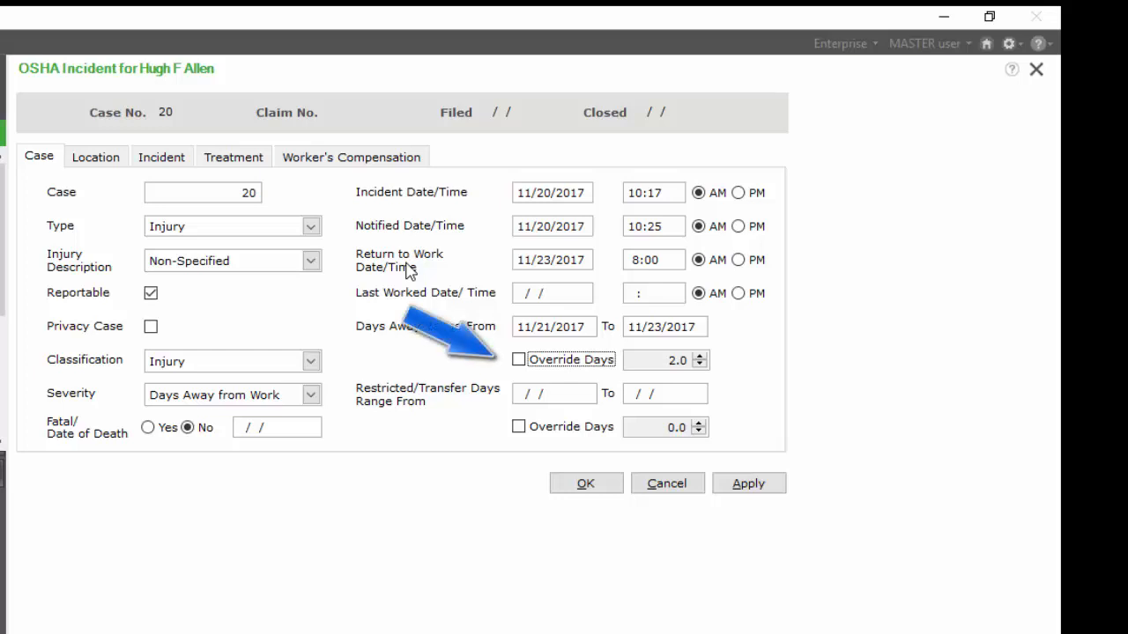
- Switch to the incident's location details and set the division to Finance
{"action": "left_click", "coordinate": [99, 158]}
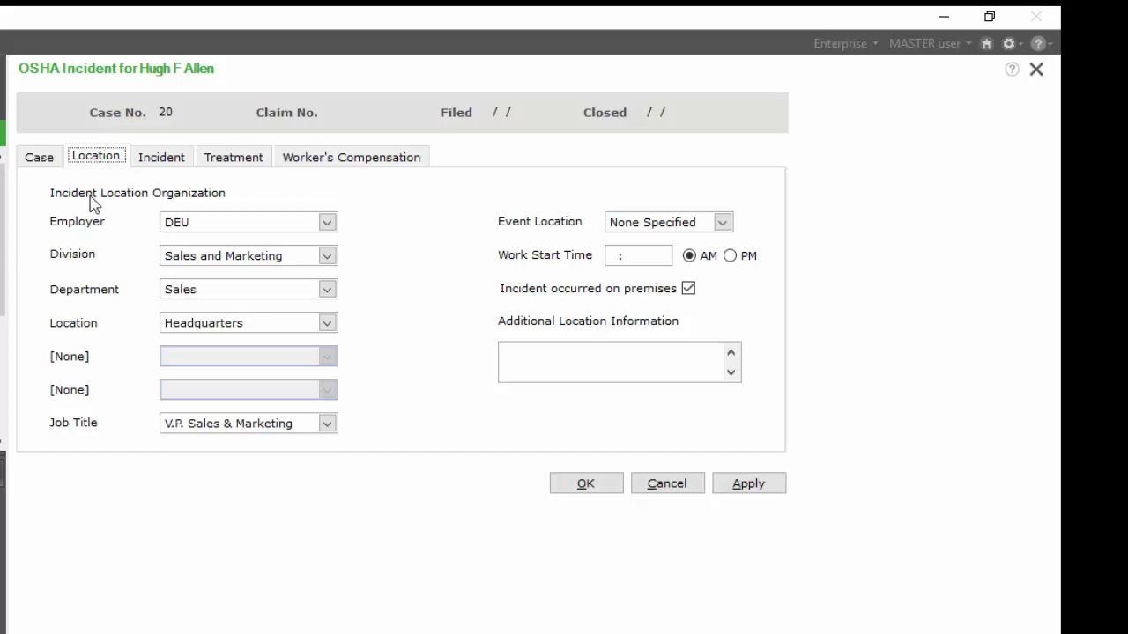
{"action": "left_click", "coordinate": [327, 255]}
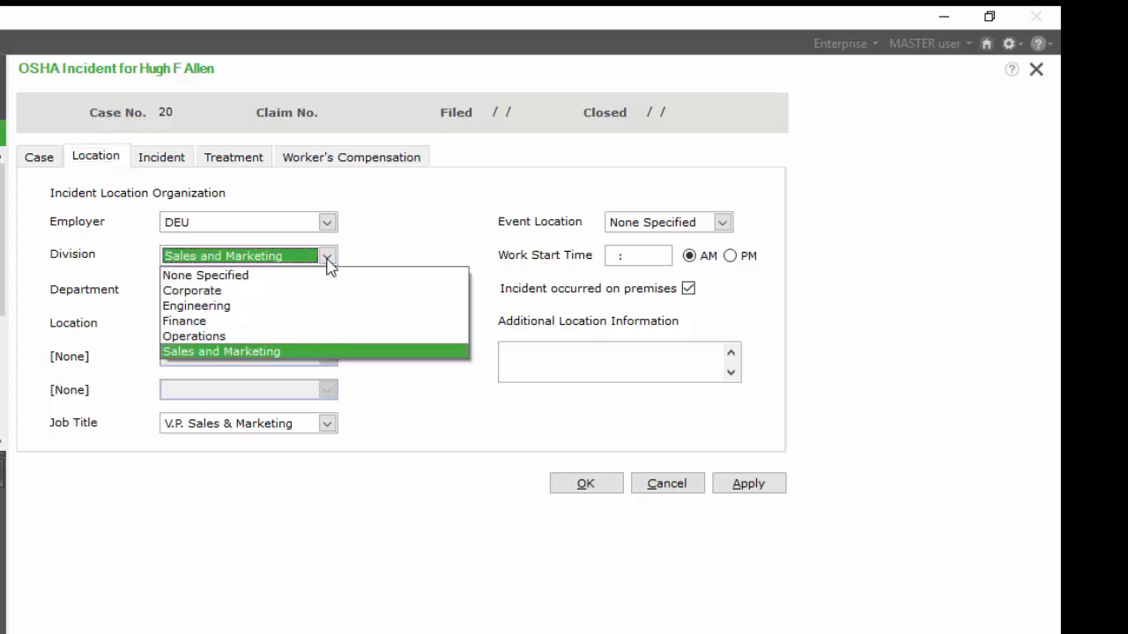
{"action": "key", "text": "Escape"}
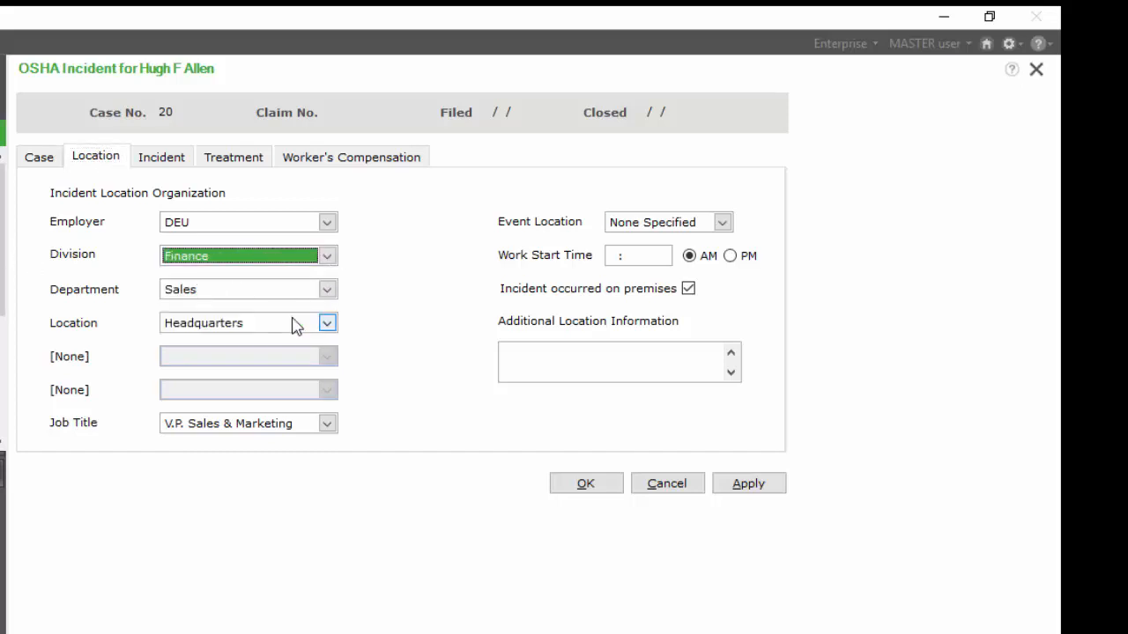
- Set the incident department to Accounting
{"action": "left_click", "coordinate": [327, 289]}
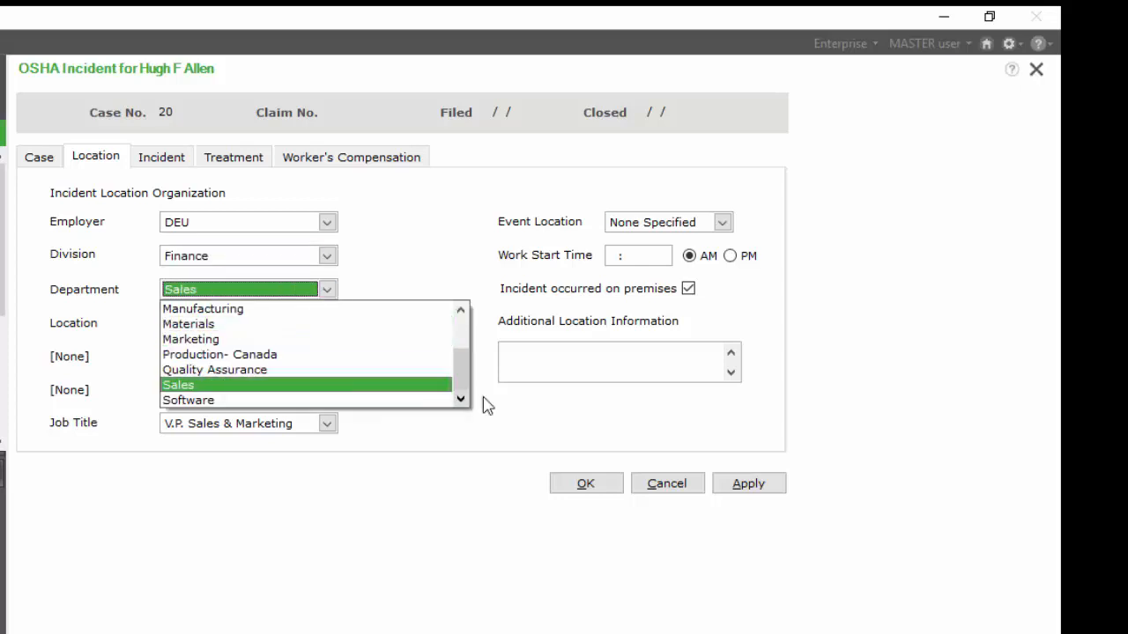
{"action": "left_click_drag", "start_coordinate": [460, 385], "coordinate": [461, 319]}
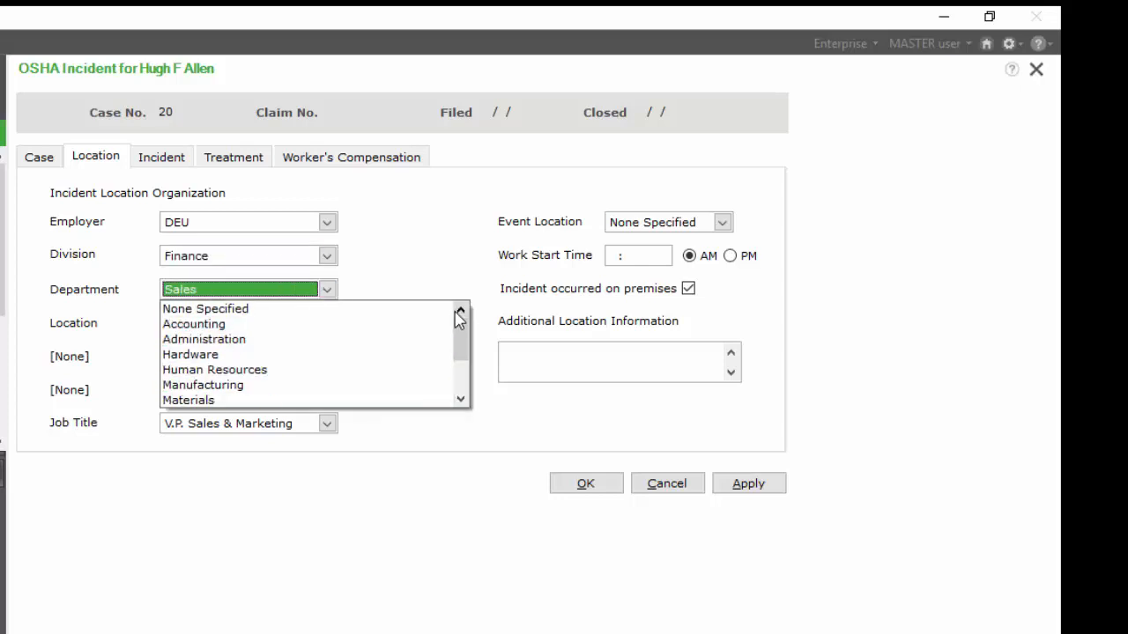
{"action": "left_click", "coordinate": [255, 324]}
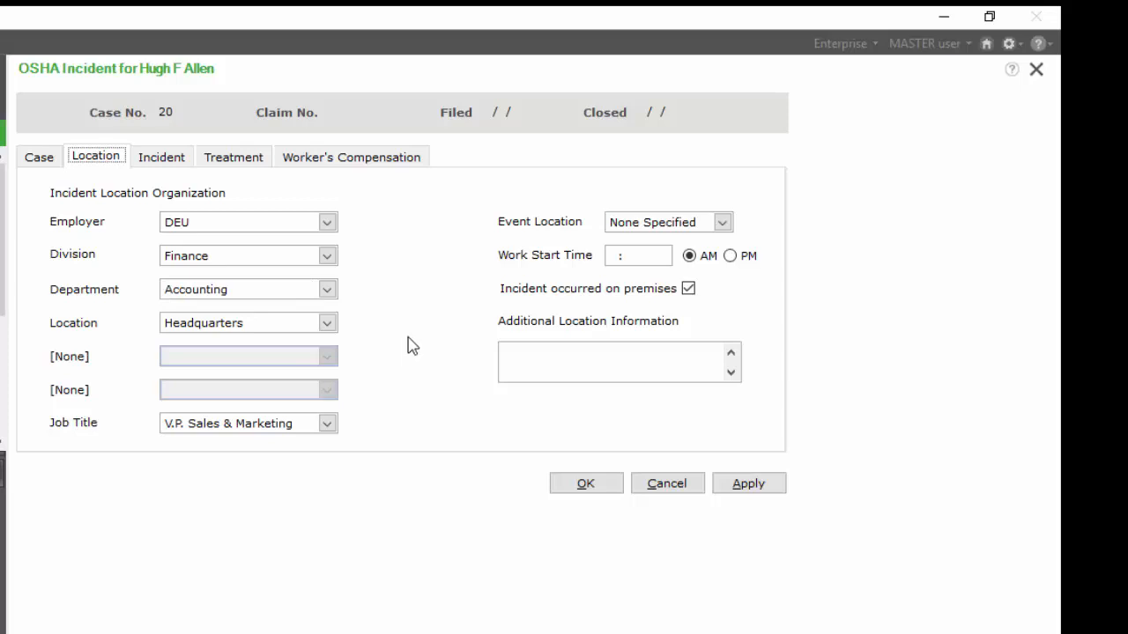
- Set the event location to File Room and the work start time to 8:00 AM
{"action": "left_click", "coordinate": [722, 222]}
{"action": "left_click", "coordinate": [716, 243]}
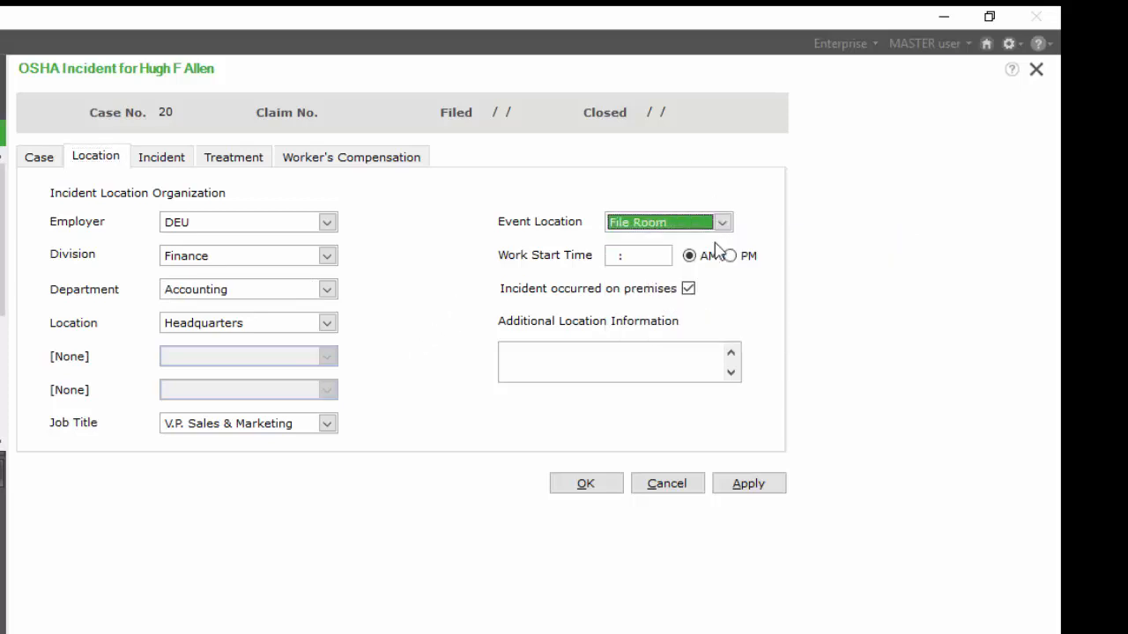
{"action": "left_click", "coordinate": [612, 256]}
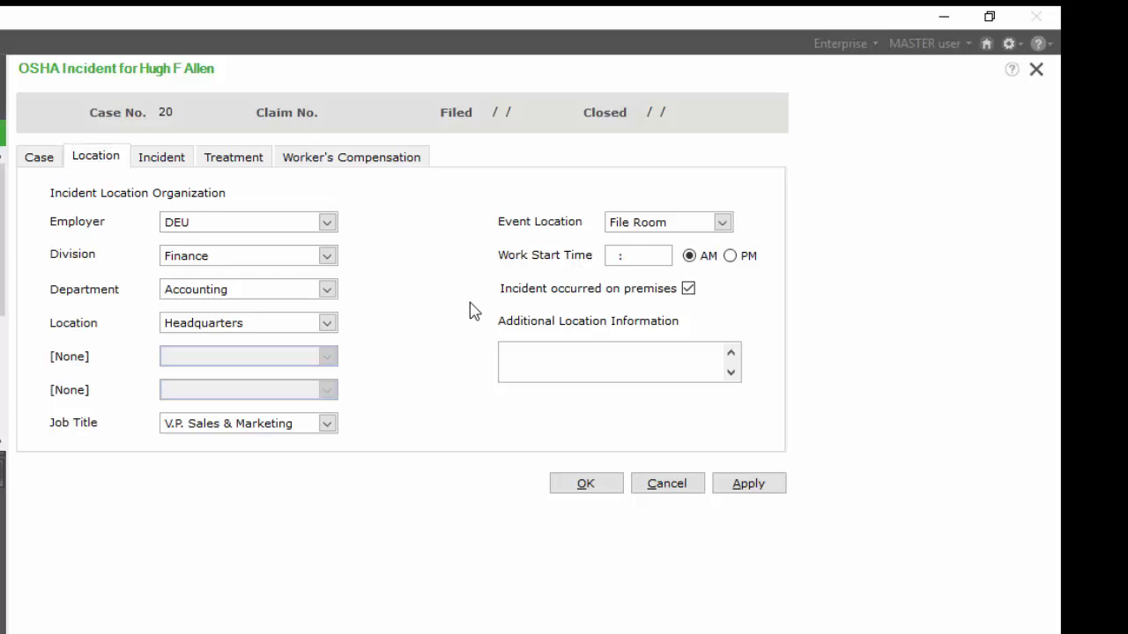
{"action": "type", "text": "800"}
{"action": "key", "text": "Tab"}
- Describe the employee task as "in accounting approving commission checks" in the incident details
{"action": "left_click", "coordinate": [168, 158]}
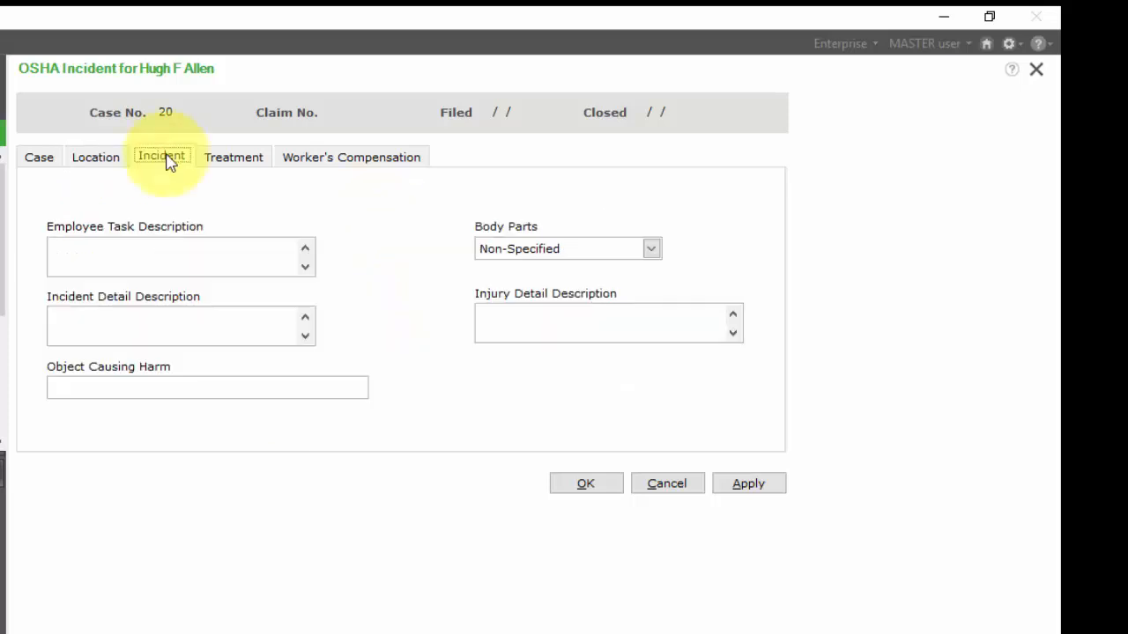
{"action": "left_click", "coordinate": [161, 245]}
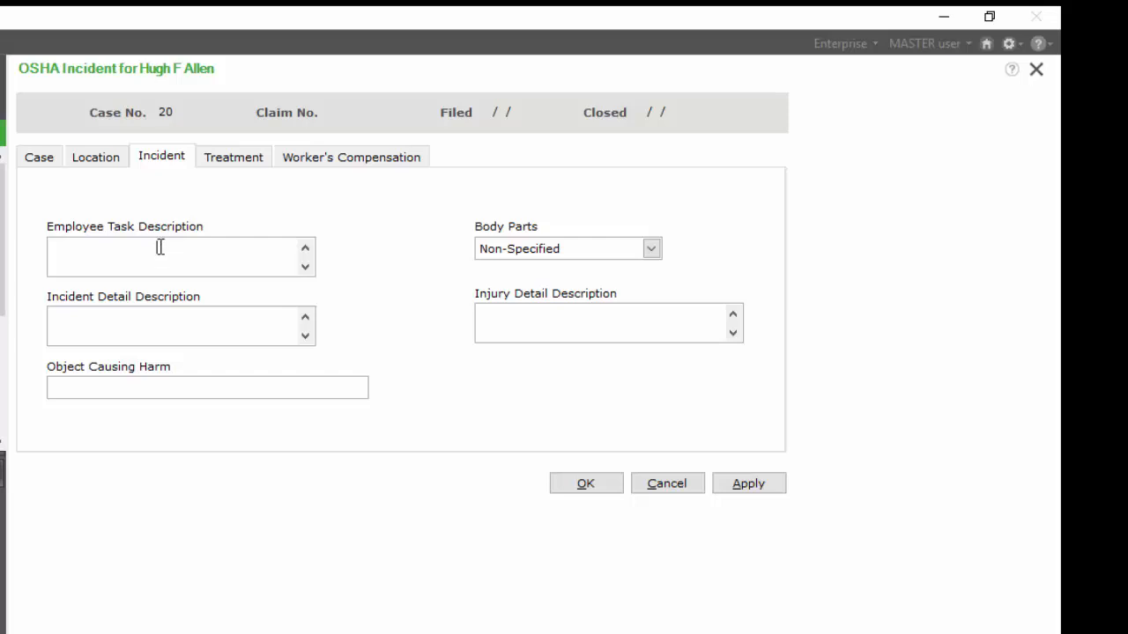
{"action": "type", "text": "in accounting approving comm"}
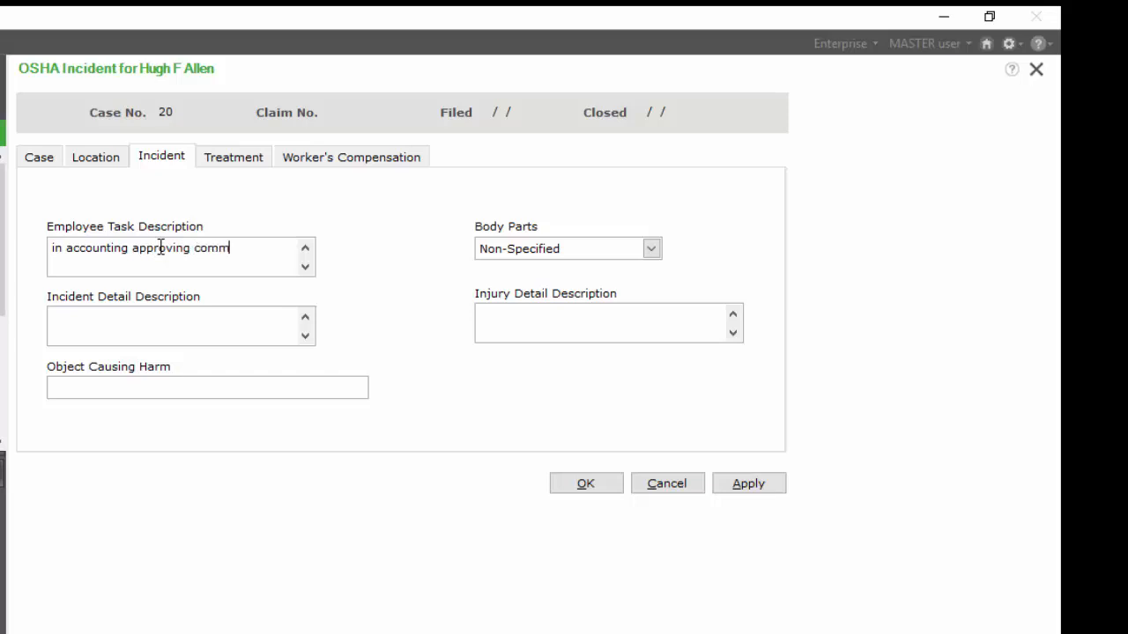
{"action": "type", "text": "ission checks"}
{"action": "key", "text": "Tab"}
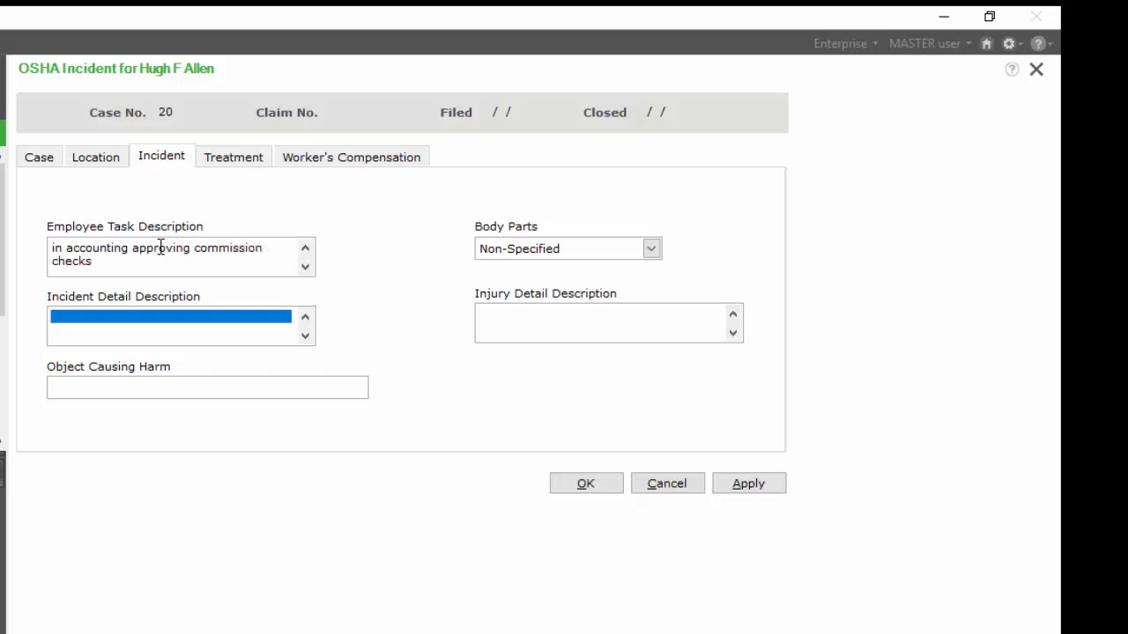
- Describe the incident as "employee turned a corner and walked into an open file drawer causing him to fall and hit his head"
{"action": "type", "text": "emplo"}
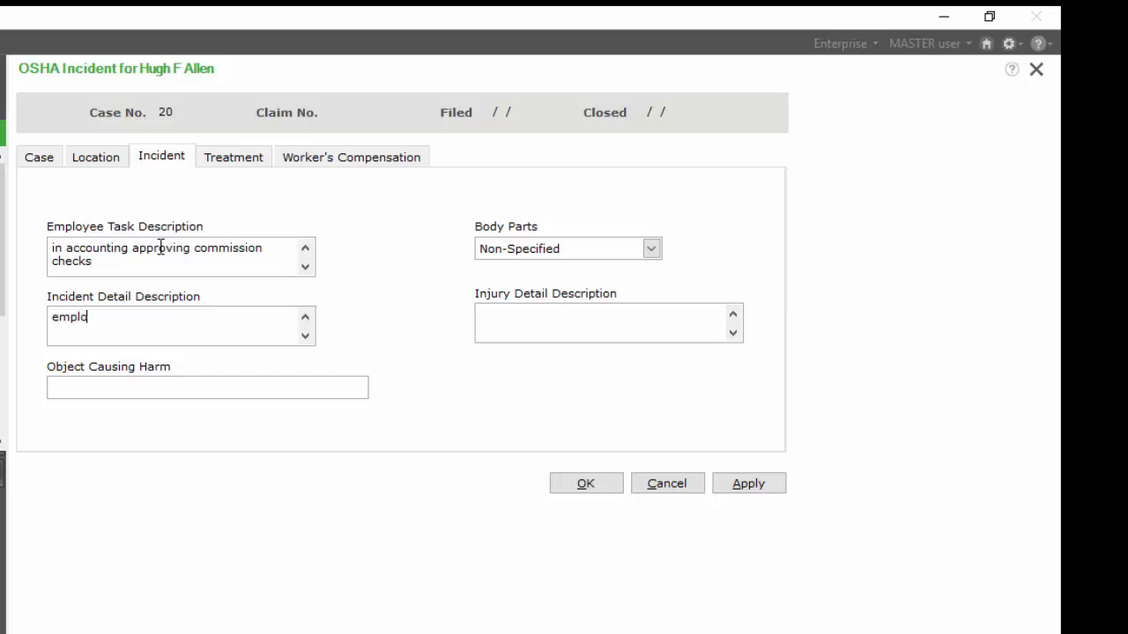
{"action": "type", "text": "yee turned a corne"}
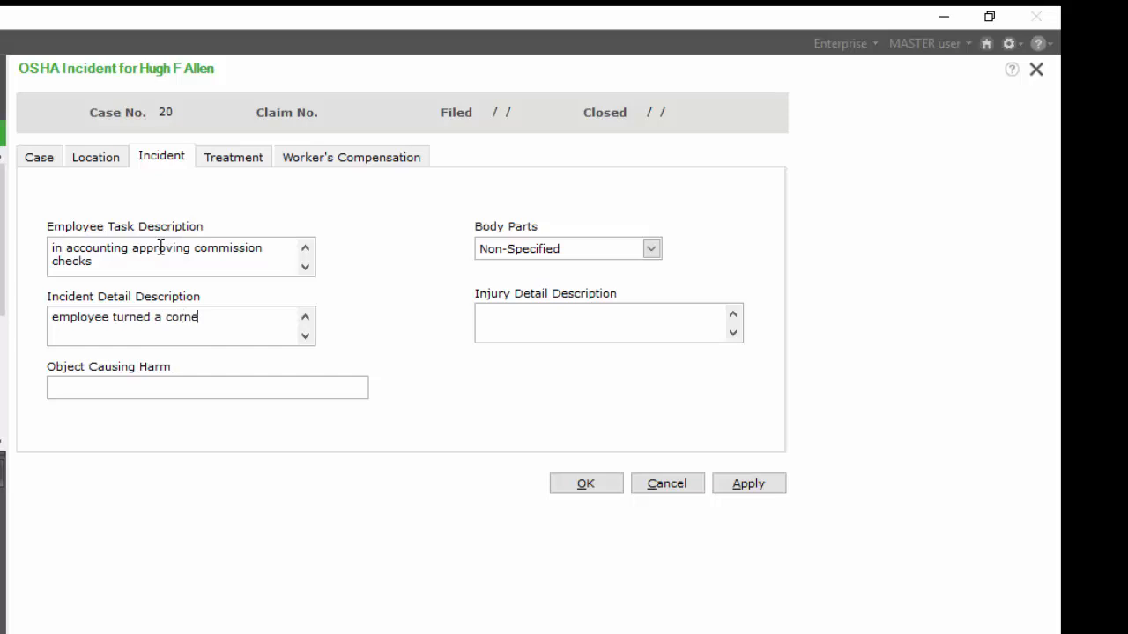
{"action": "type", "text": "r and walked into an "}
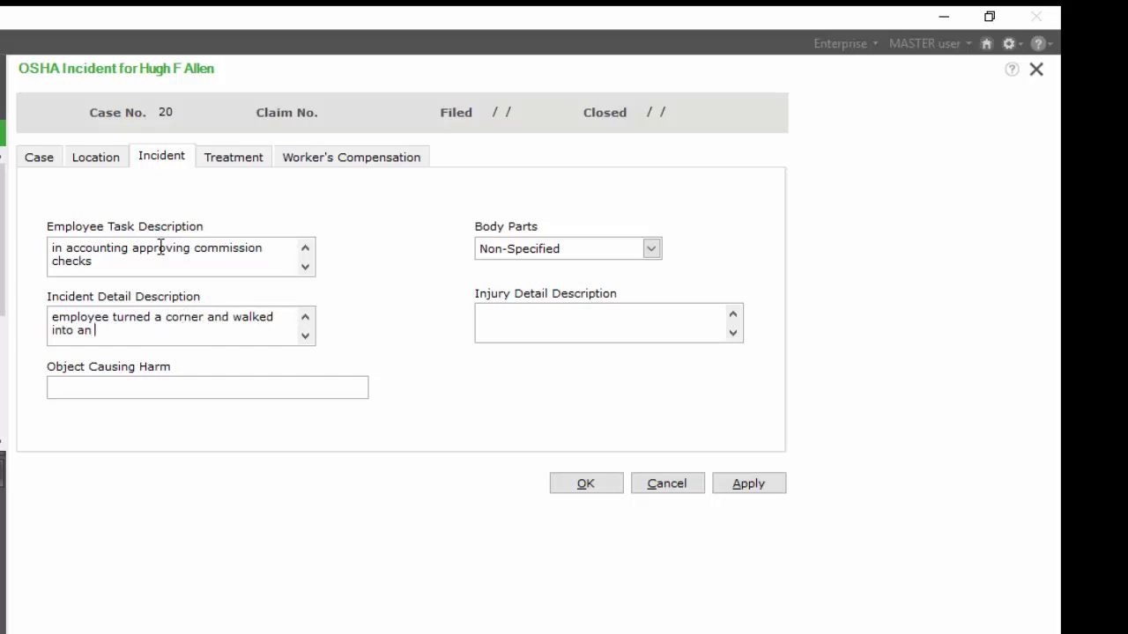
{"action": "type", "text": "open file drawer casu"}
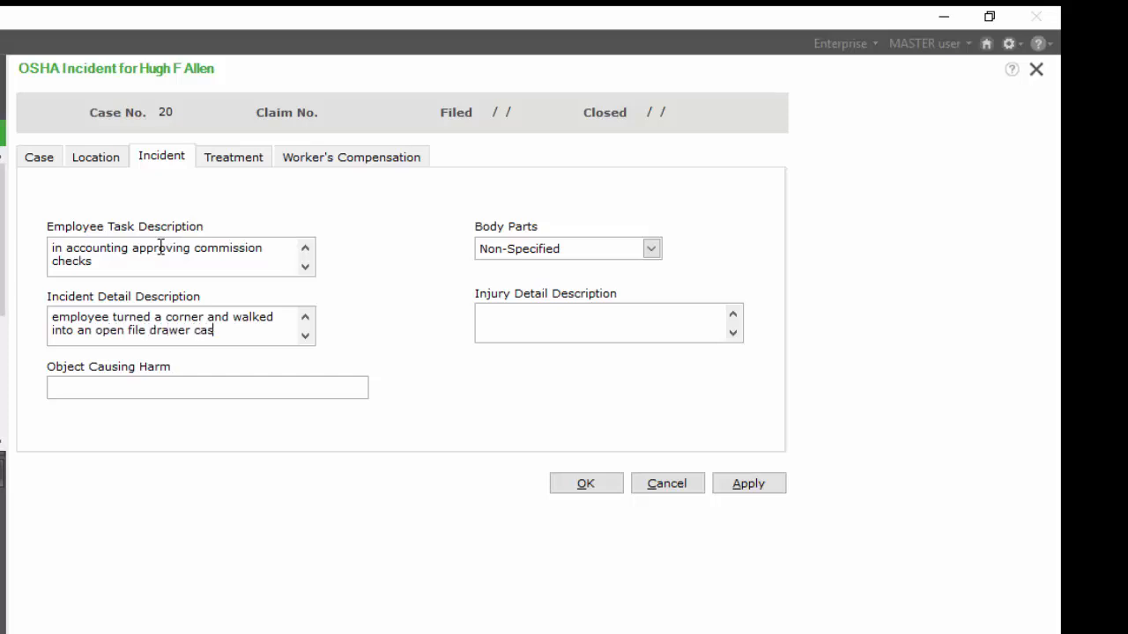
{"action": "key", "text": "BackSpace"}
{"action": "key", "text": "BackSpace"}
{"action": "type", "text": "using him to fall an"}
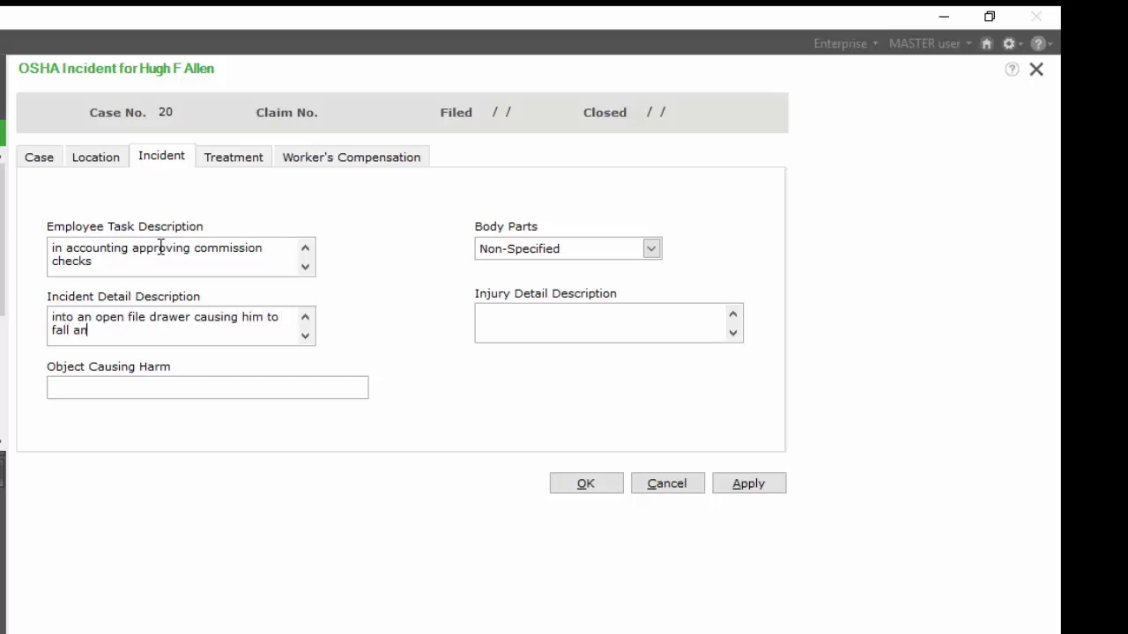
{"action": "type", "text": "d hit his head"}
{"action": "key", "text": "Tab"}
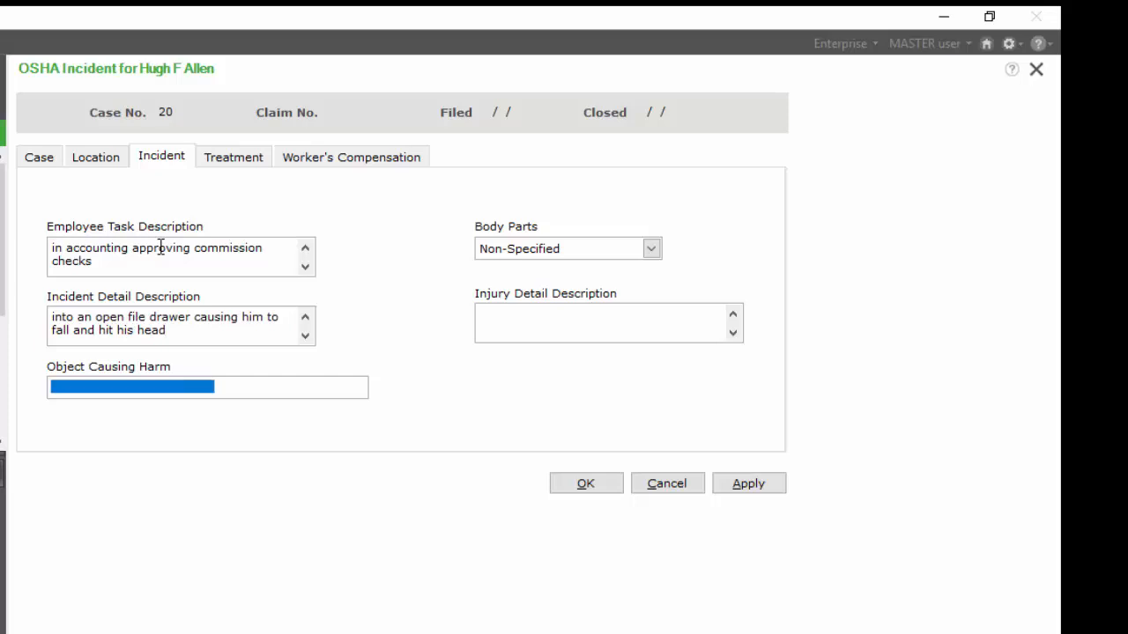
- Set the object causing harm to Open File Drawer and the body part to Head - Brain
{"action": "type", "text": "O"}
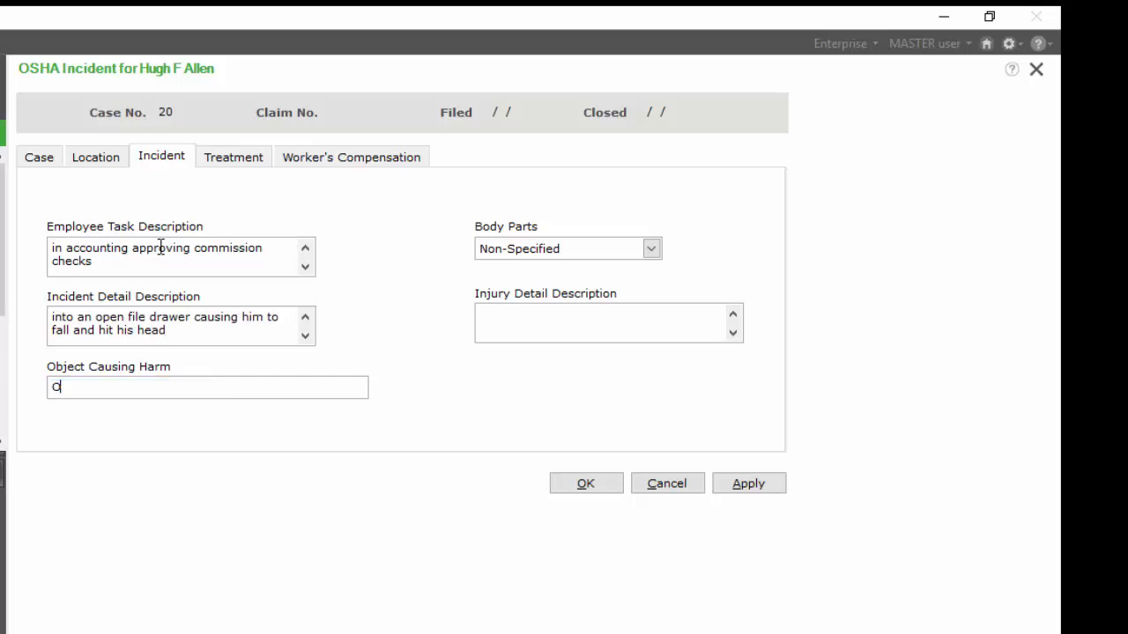
{"action": "type", "text": "pen File Drawer"}
{"action": "key", "text": "Tab"}
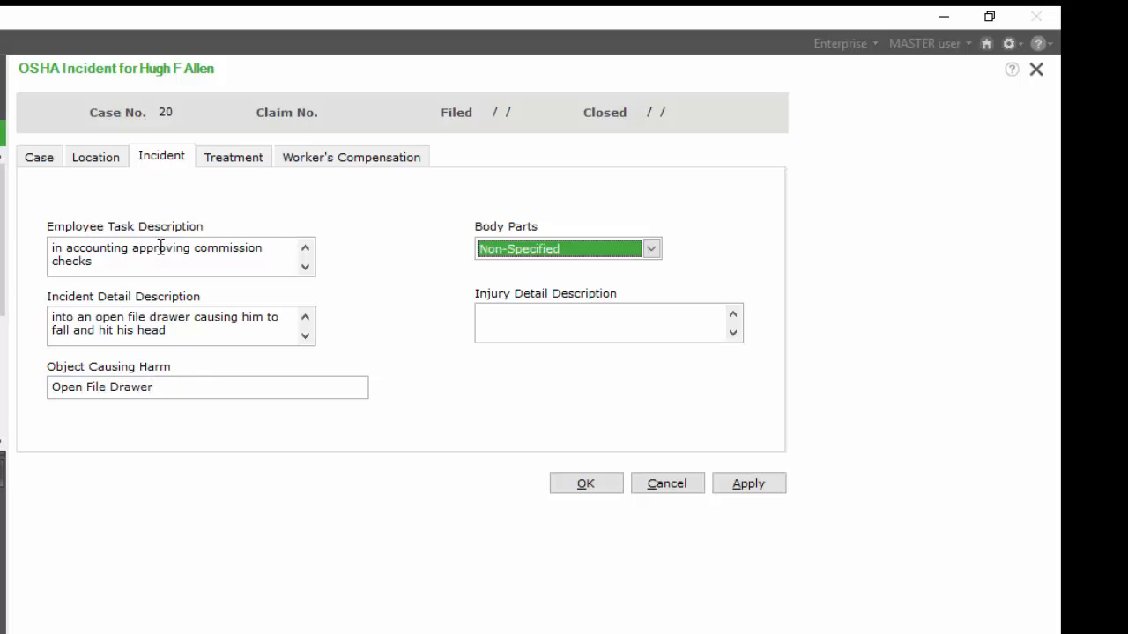
{"action": "key", "text": "h"}
{"action": "key", "text": "Tab"}
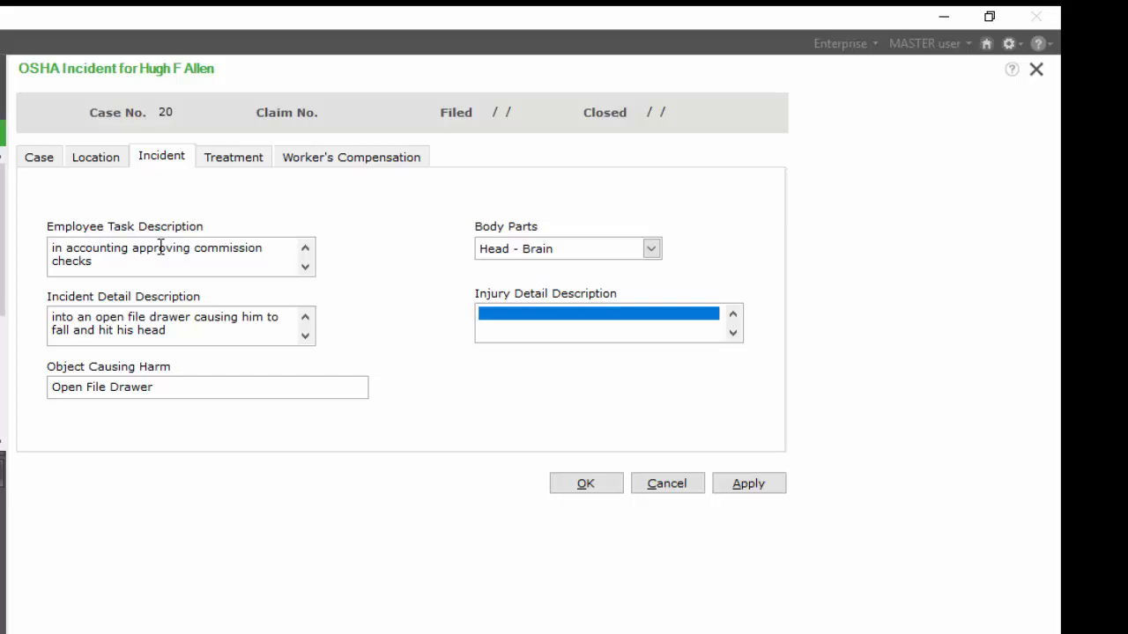
- Switch to the treatment details and mark the incident as occurring at the worksite with emergency room treatment
{"action": "left_click", "coordinate": [222, 160]}
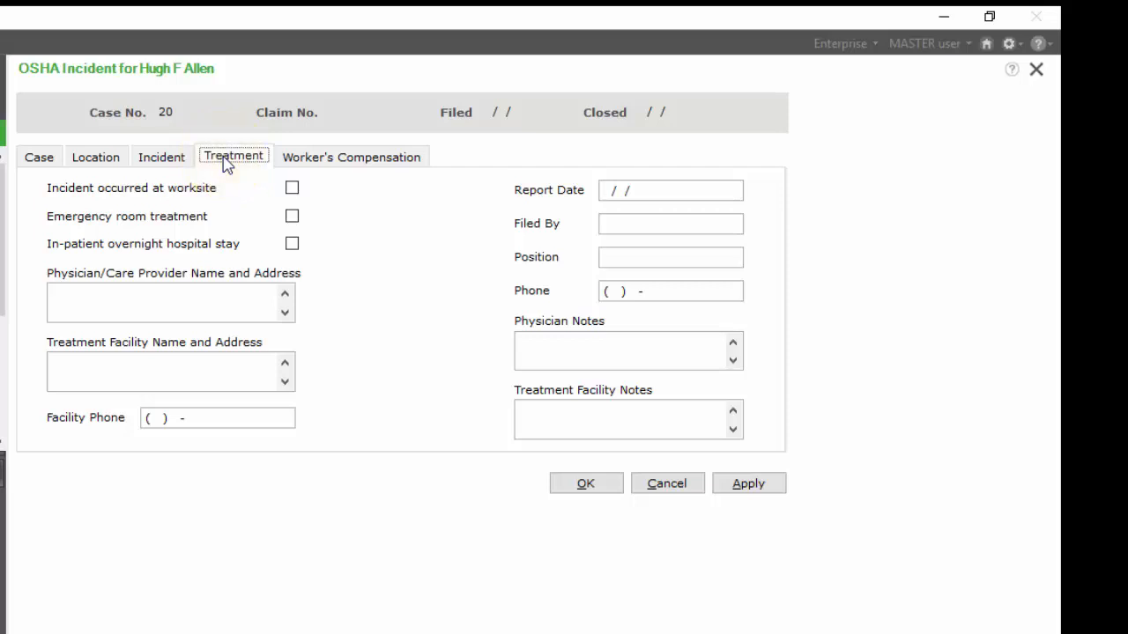
{"action": "left_click", "coordinate": [291, 189]}
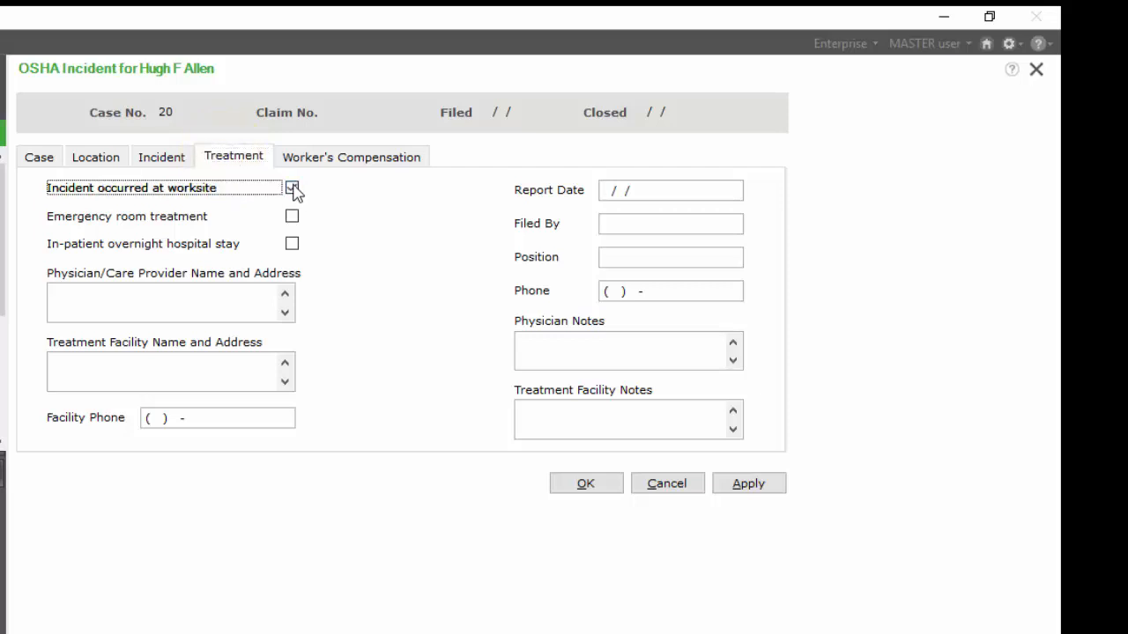
{"action": "left_click", "coordinate": [293, 218]}
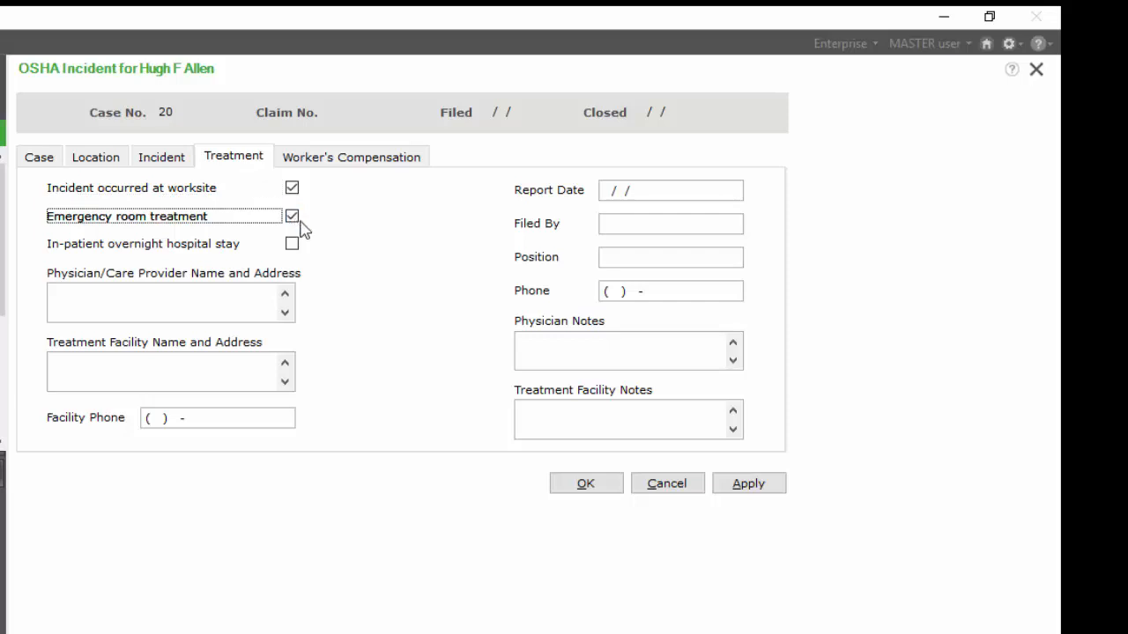
- Enter the physician's name, Urgent Care as the treatment facility, and the facility's phone number
{"action": "left_click", "coordinate": [221, 296]}
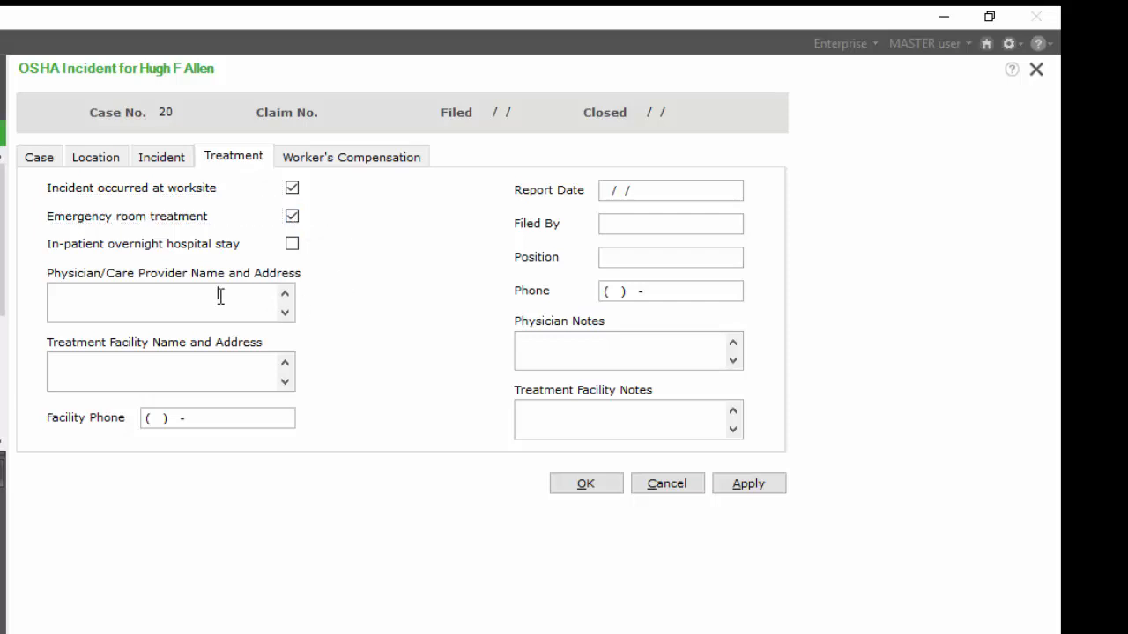
{"action": "double_click", "coordinate": [220, 297]}
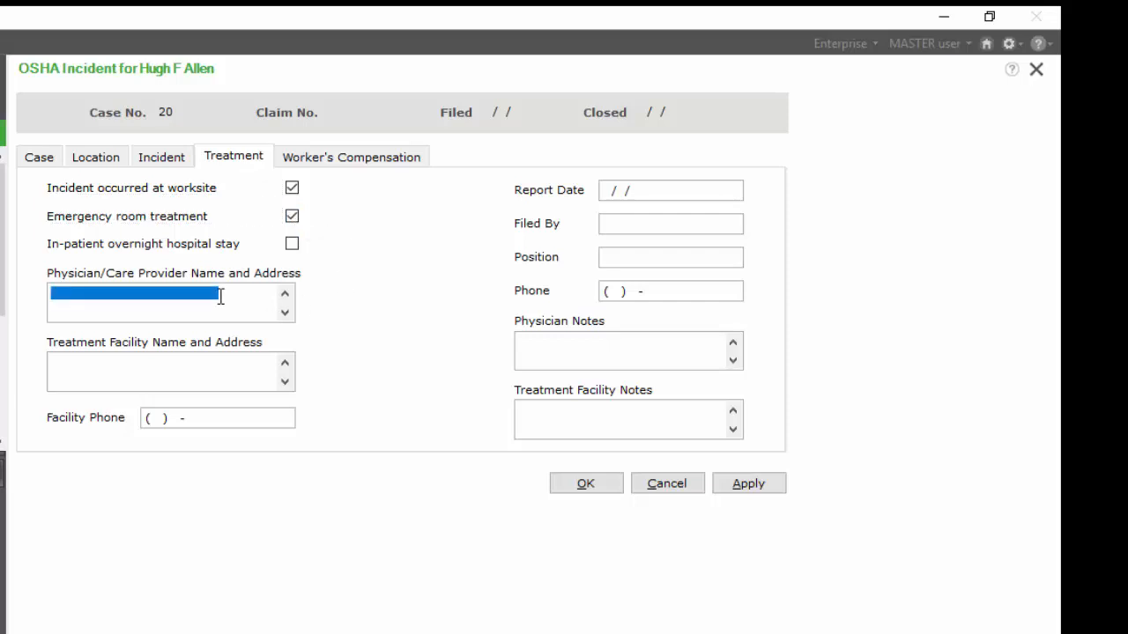
{"action": "type", "text": "Dr Who"}
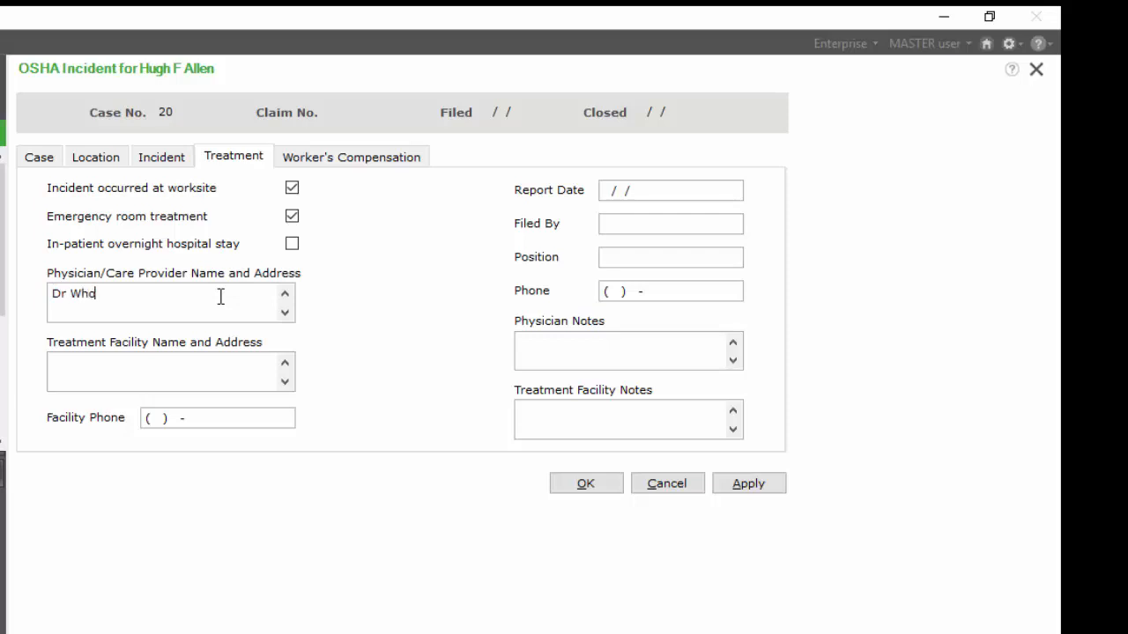
{"action": "key", "text": "Tab"}
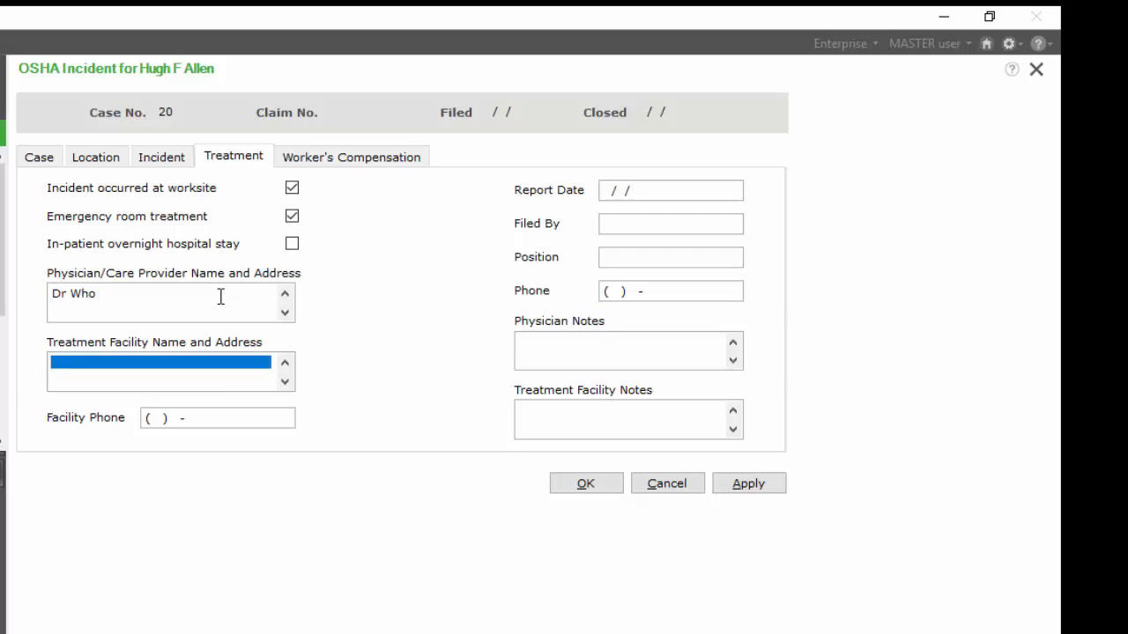
{"action": "type", "text": "Urgent Care"}
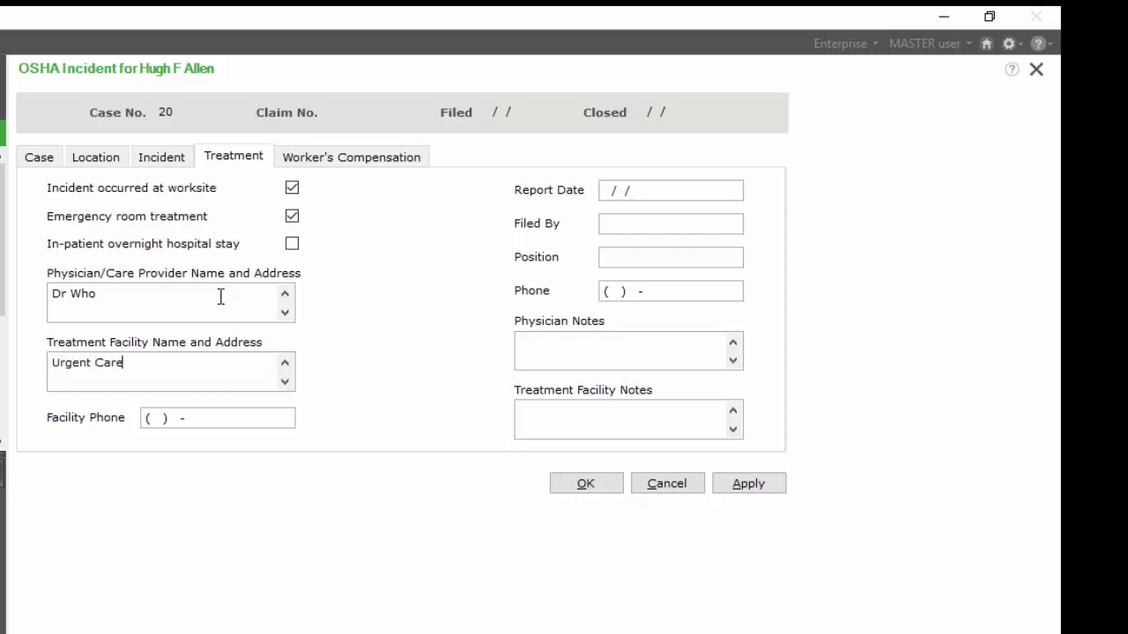
{"action": "key", "text": "Tab"}
{"action": "type", "text": "918)555-1212"}
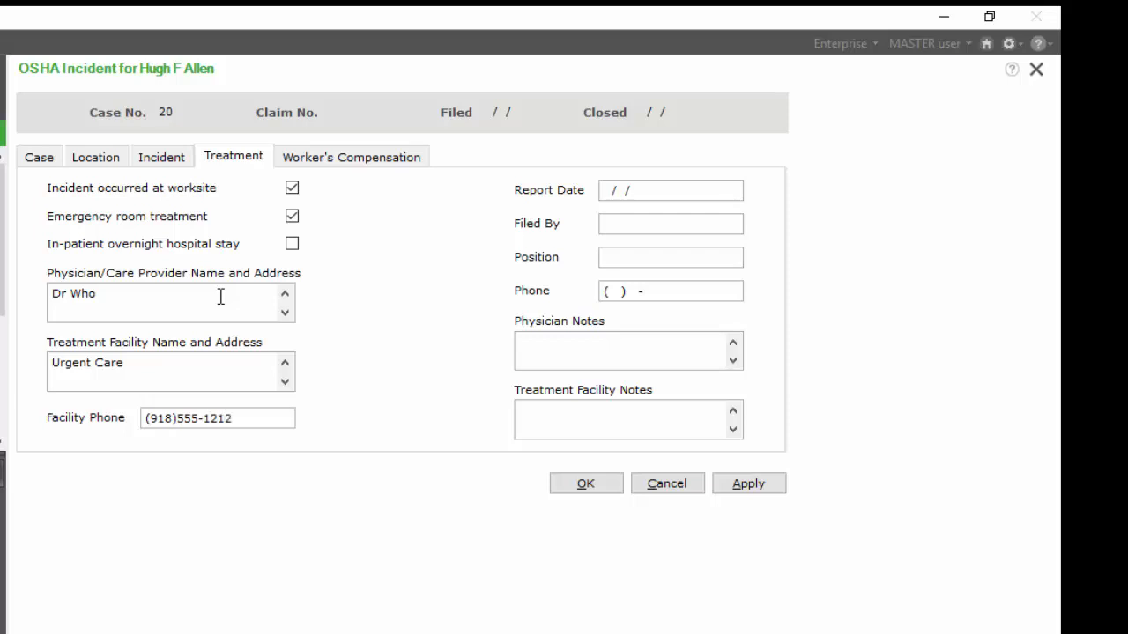
- Set the report date to 11/20/2017 and enter the filer's full name in Filed By
{"action": "key", "text": "Tab"}
{"action": "key", "text": "Tab"}
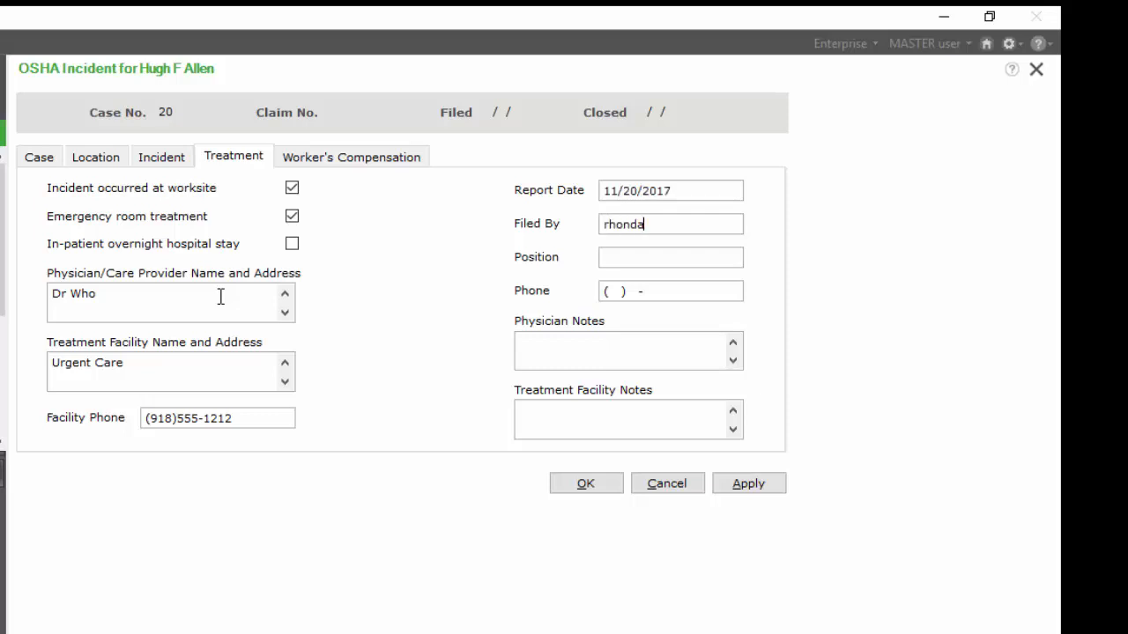
{"action": "key", "text": "shift+Tab"}
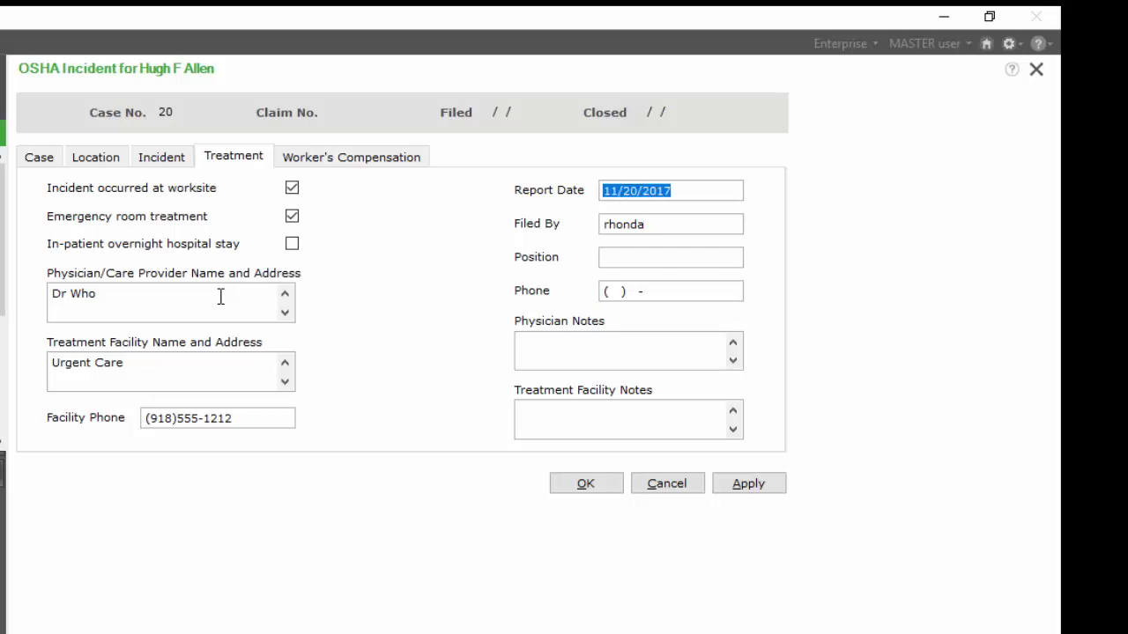
{"action": "key", "text": "Tab"}
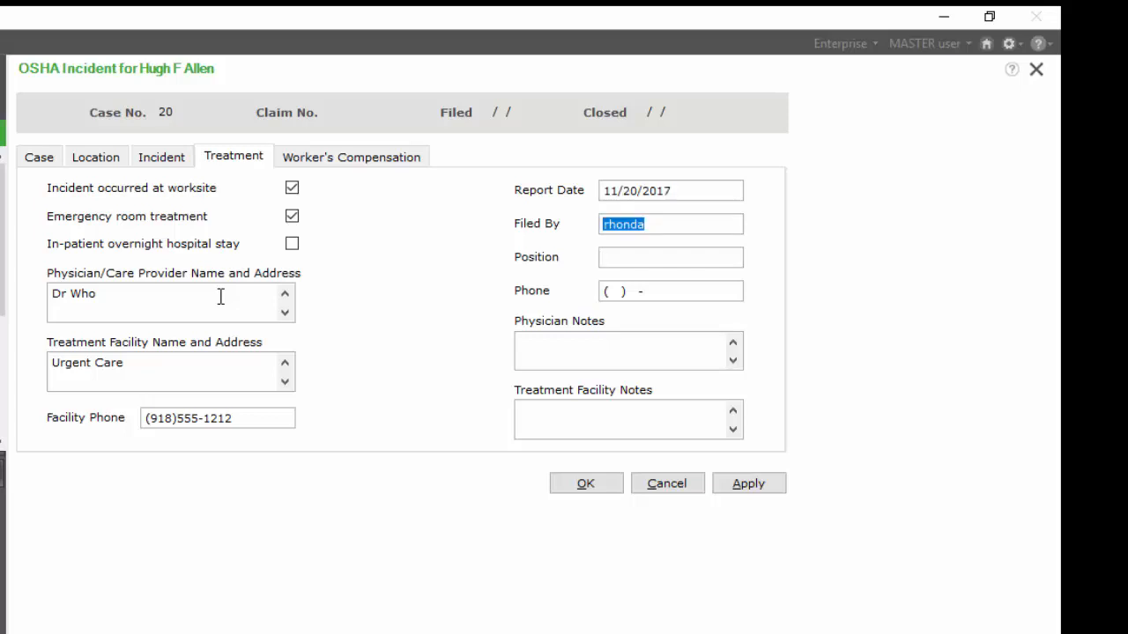
{"action": "key", "text": "BackSpace"}
{"action": "key", "text": "BackSpace"}
{"action": "key", "text": "BackSpace"}
- Set the filer's position to HR Manager and enter the filer's phone number
{"action": "key", "text": "Tab"}
{"action": "type", "text": "HR M"}
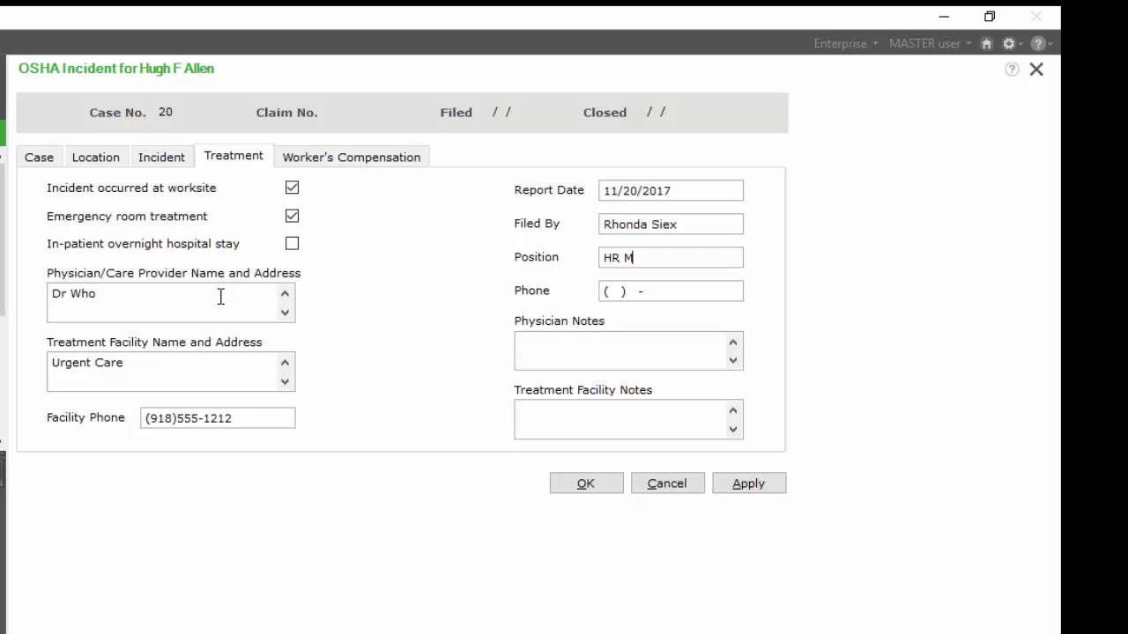
{"action": "type", "text": "anager"}
{"action": "key", "text": "Tab"}
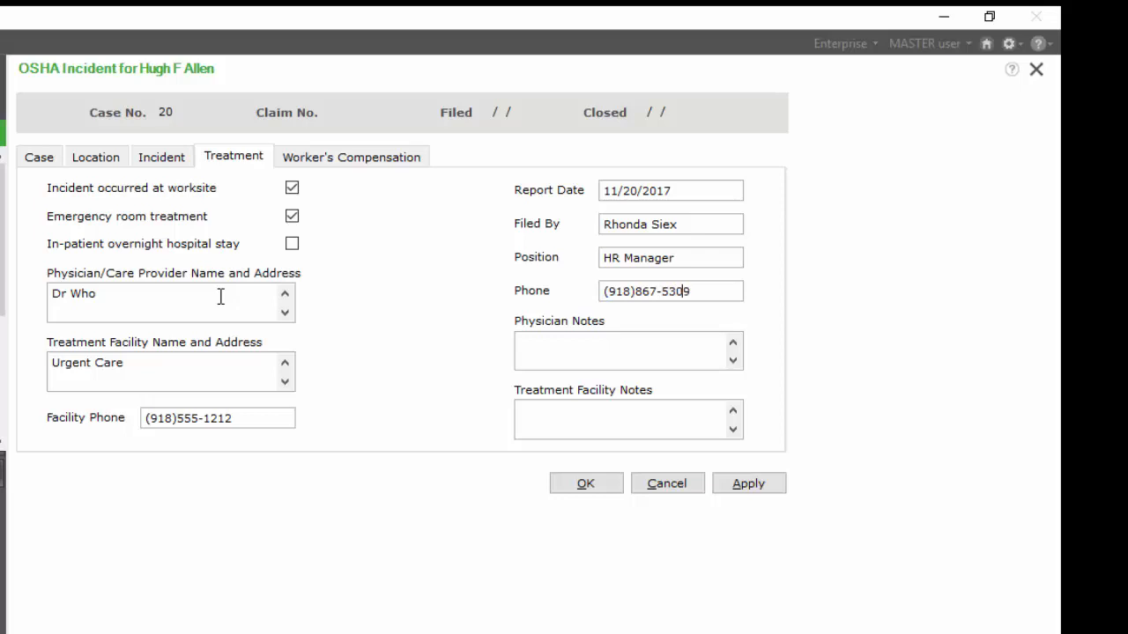
- Enter "in incident file" as both the physician notes and the treatment facility notes
{"action": "key", "text": "Tab"}
{"action": "type", "text": "in incident dile"}
{"action": "key", "text": "BackSpace"}
{"action": "key", "text": "BackSpace"}
{"action": "key", "text": "BackSpace"}
{"action": "key", "text": "BackSpace"}
{"action": "type", "text": "file"}
{"action": "key", "text": "ctrl+a"}
{"action": "key", "text": "ctrl+c"}
{"action": "key", "text": "Tab"}
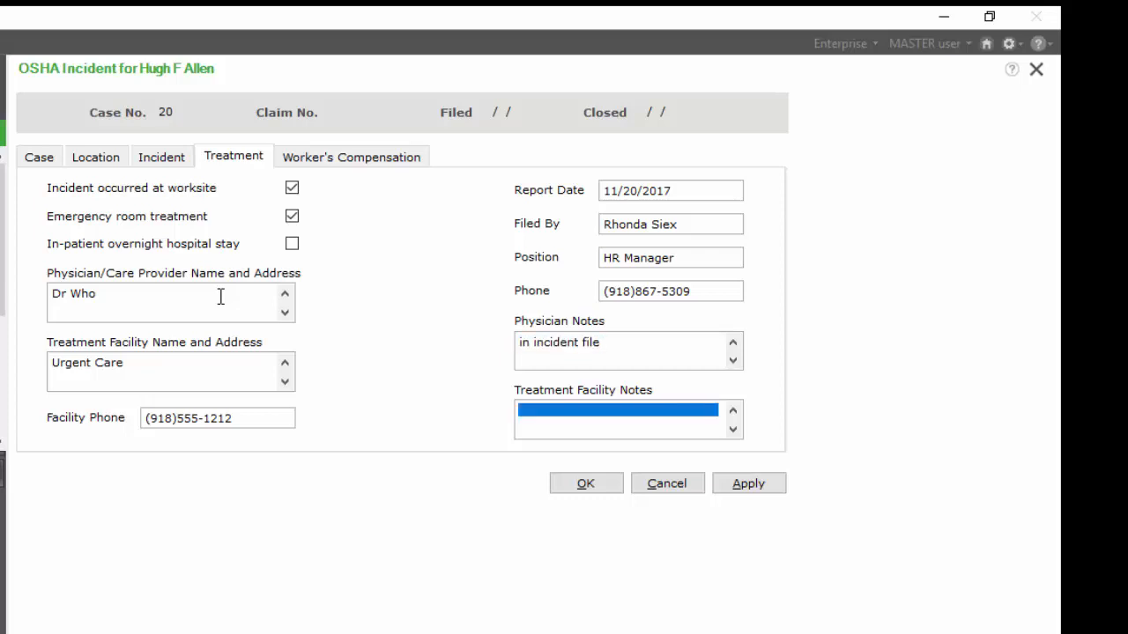
{"action": "key", "text": "ctrl+v"}
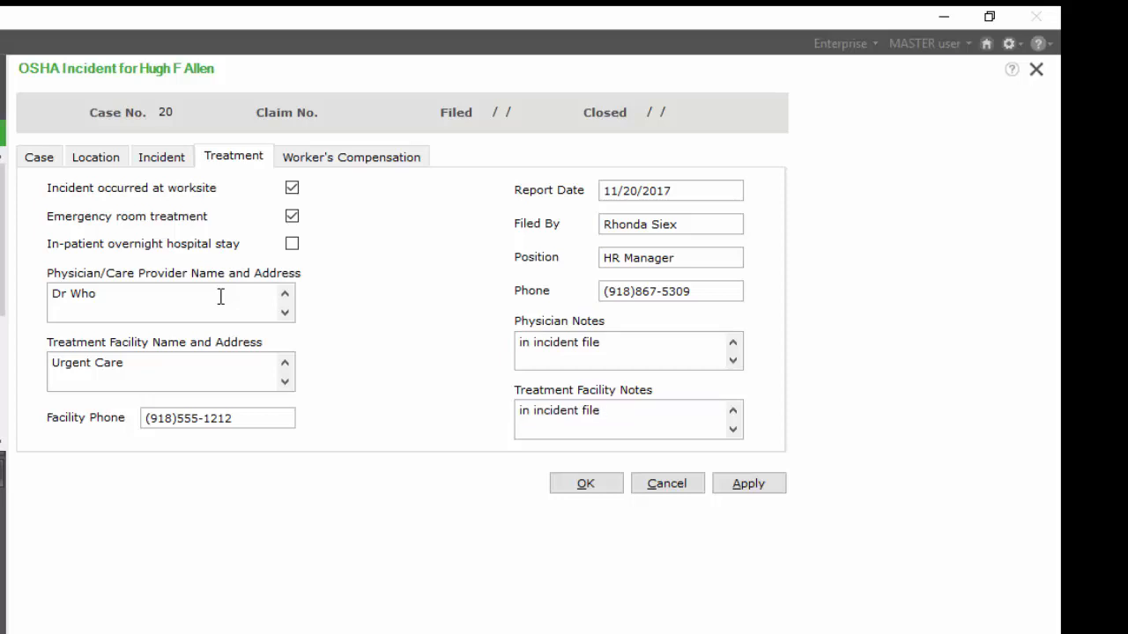
- Enter the workers' compensation claim number and set the claim filed date to 11/20/2017
{"action": "left_click", "coordinate": [335, 157]}
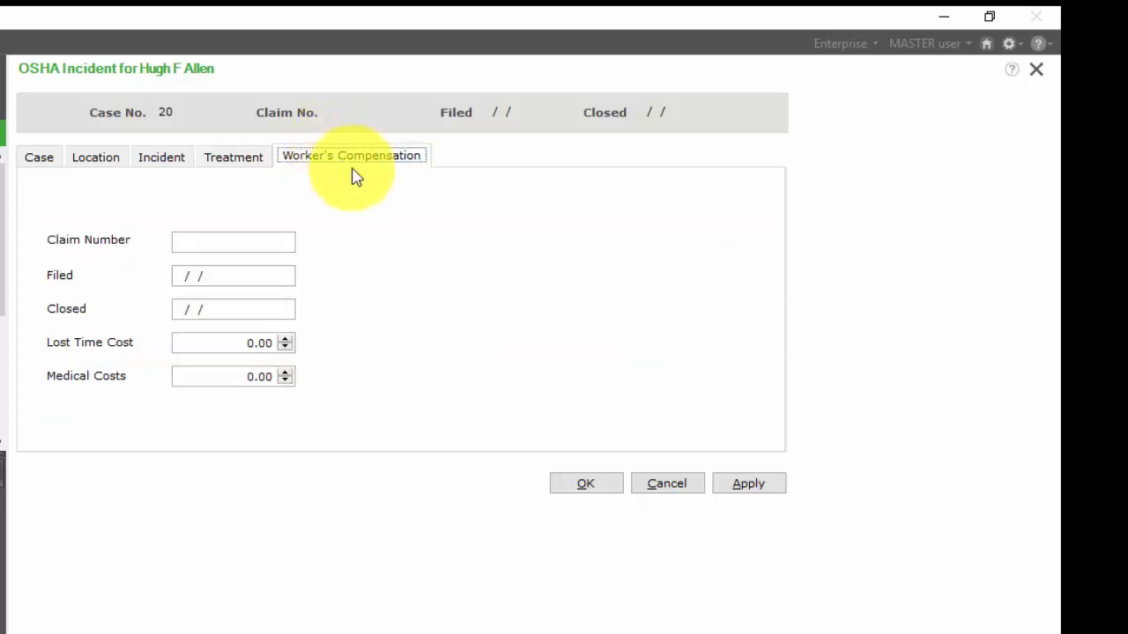
{"action": "left_click", "coordinate": [273, 245]}
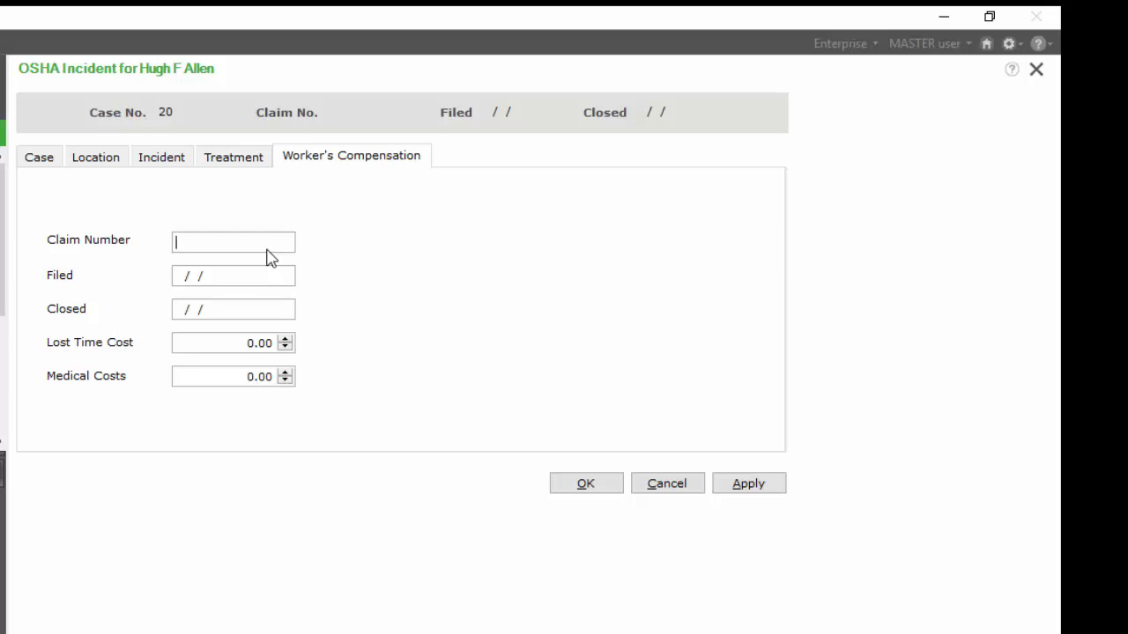
{"action": "key", "text": "Tab"}
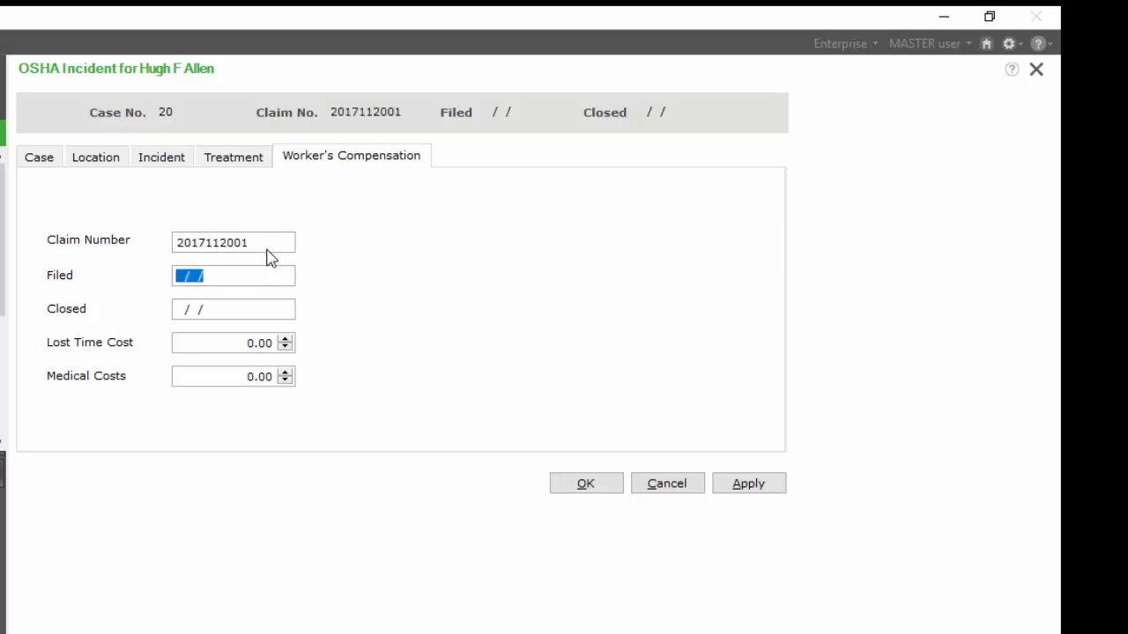
{"action": "type", "text": "11202017"}
{"action": "key", "text": "Tab"}
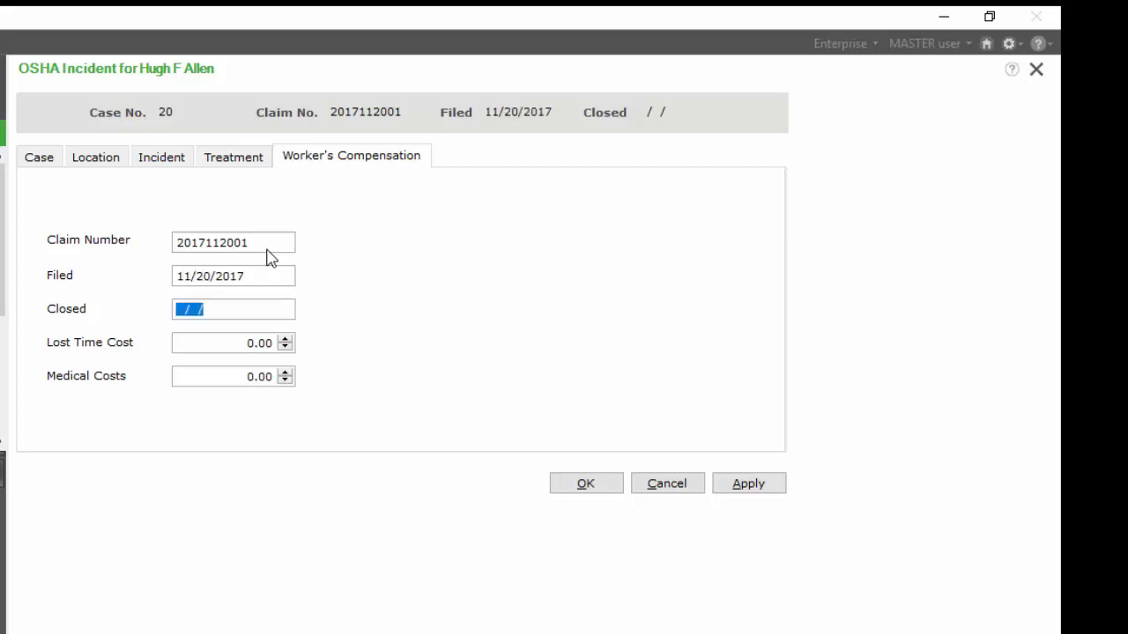
{"action": "key", "text": "Tab"}
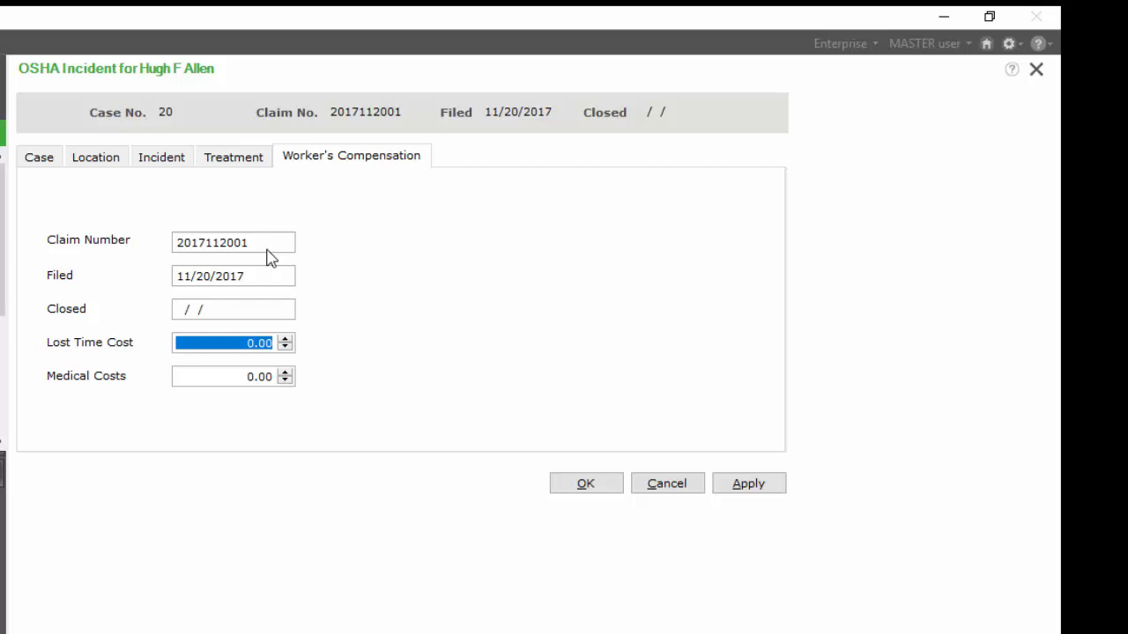
- Save the OSHA incident record
{"action": "left_click", "coordinate": [547, 255]}
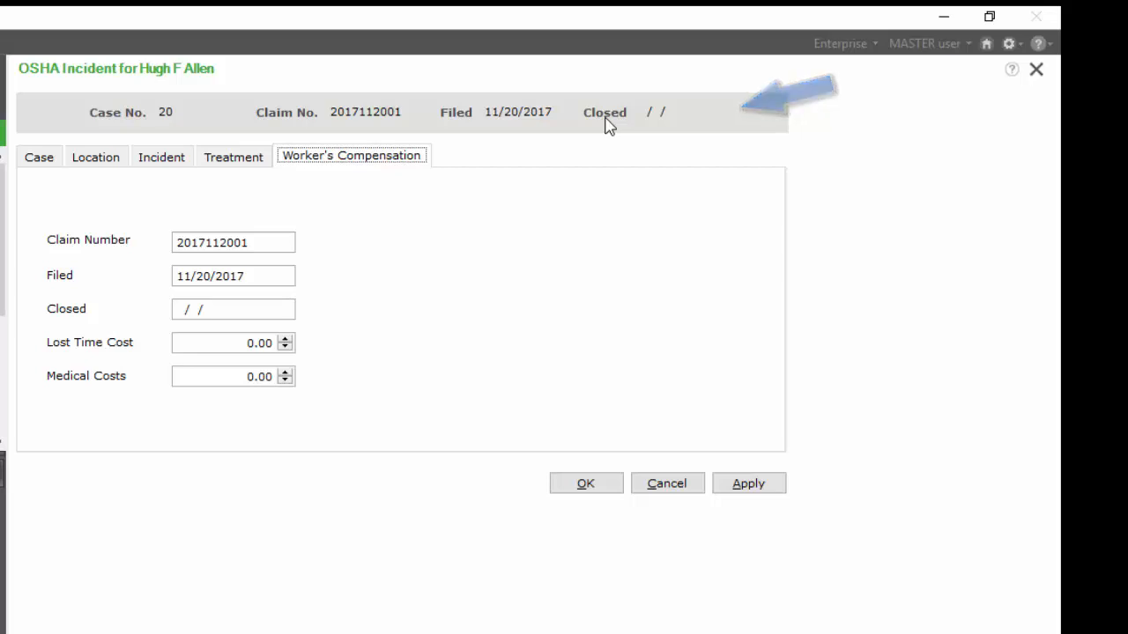
{"action": "left_click", "coordinate": [597, 483]}
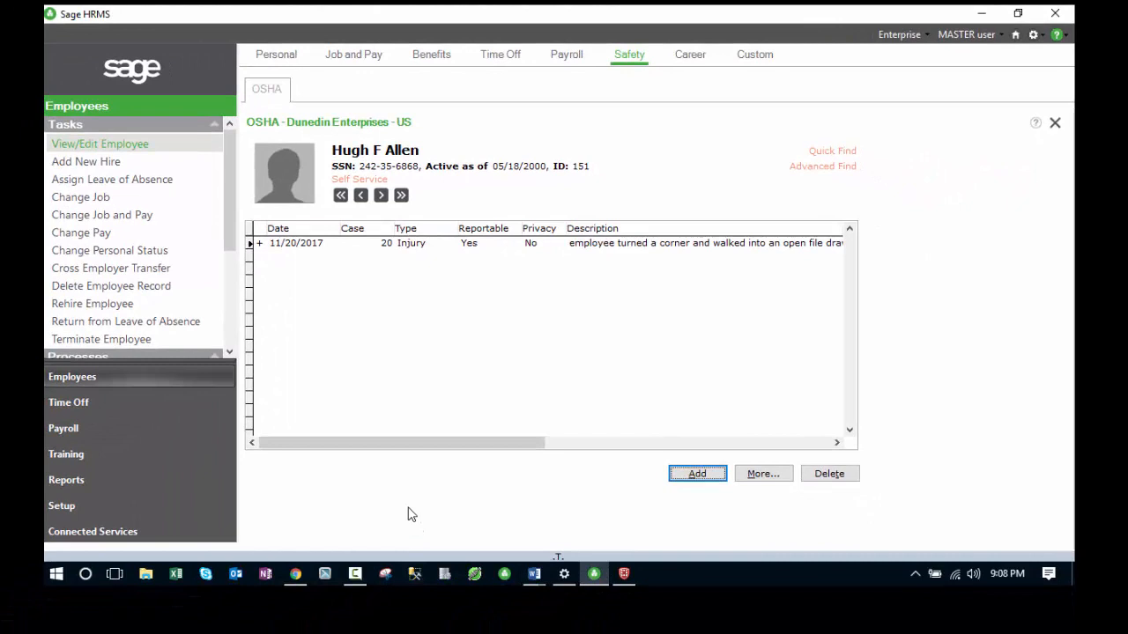
- Open the OSHA reports, select the Workers Comp. Open Claims report, and view its criteria options
{"action": "left_click", "coordinate": [63, 483]}
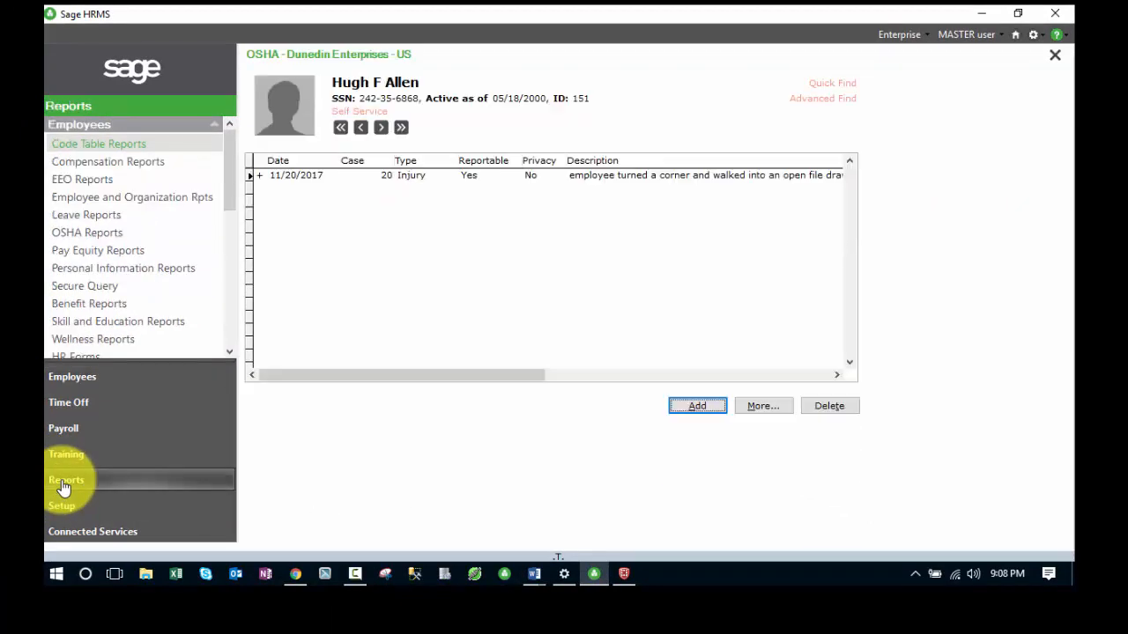
{"action": "left_click", "coordinate": [106, 233]}
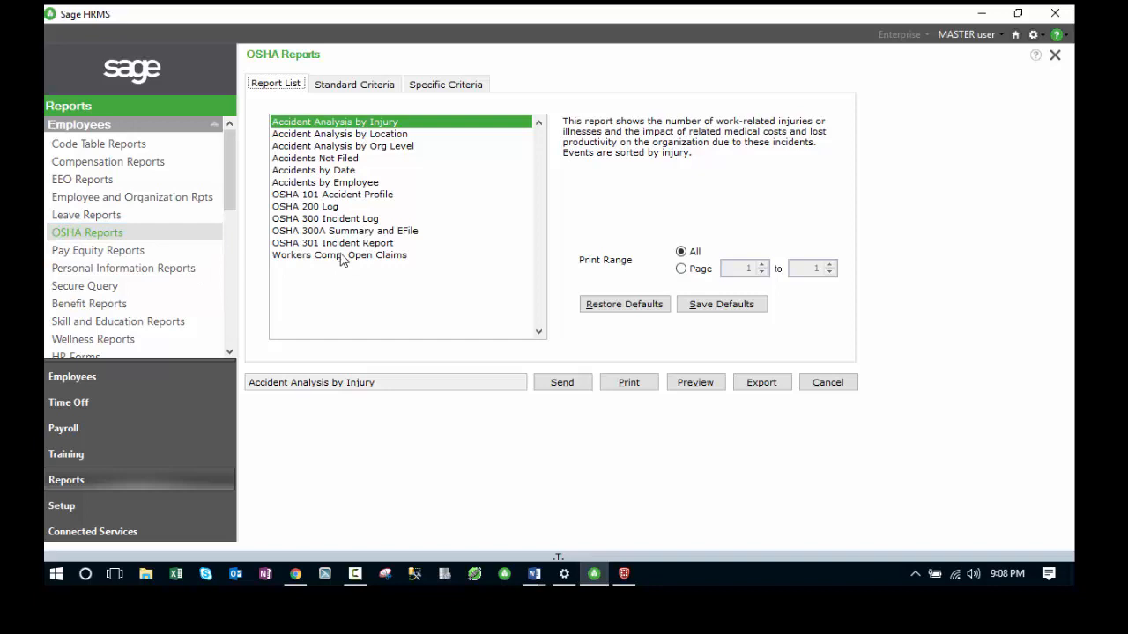
{"action": "left_click", "coordinate": [351, 174]}
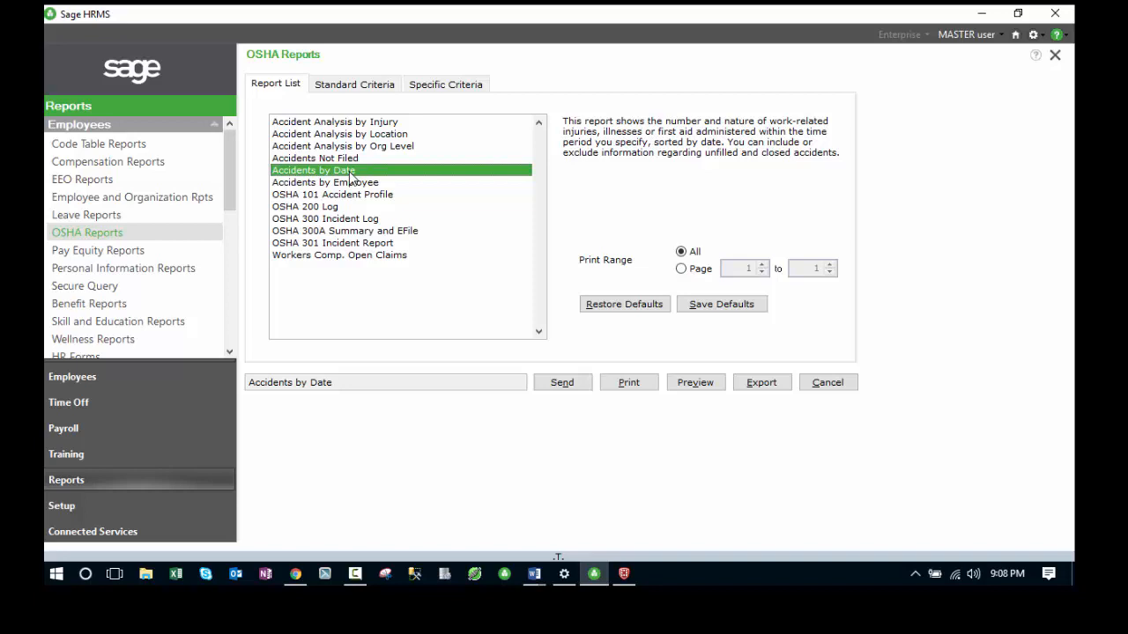
{"action": "left_click", "coordinate": [406, 257]}
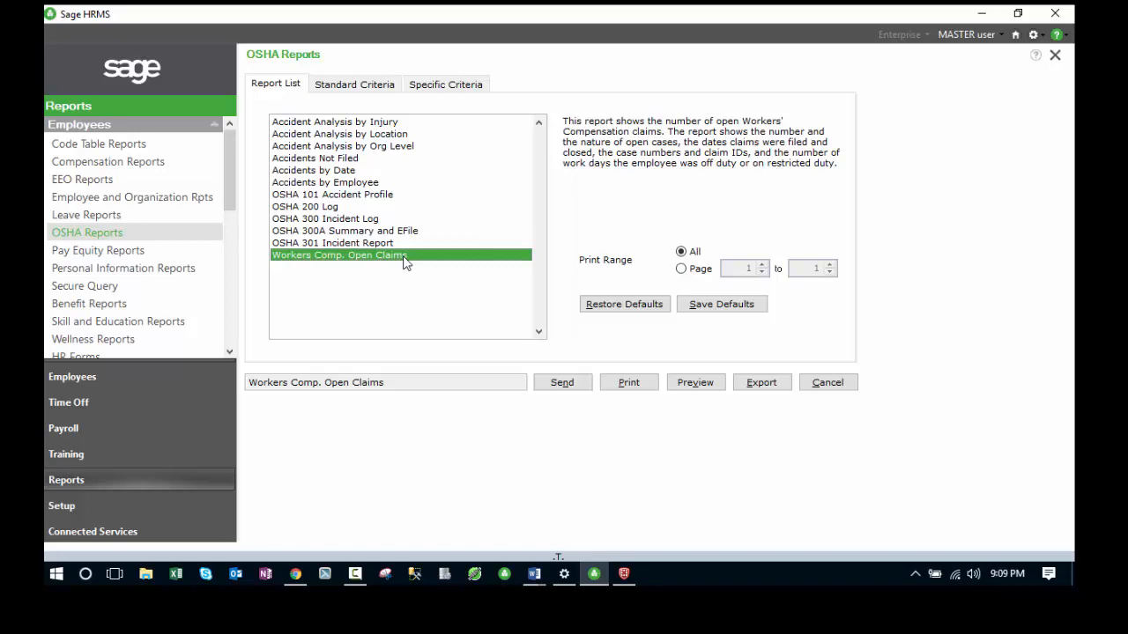
{"action": "left_click", "coordinate": [357, 84]}
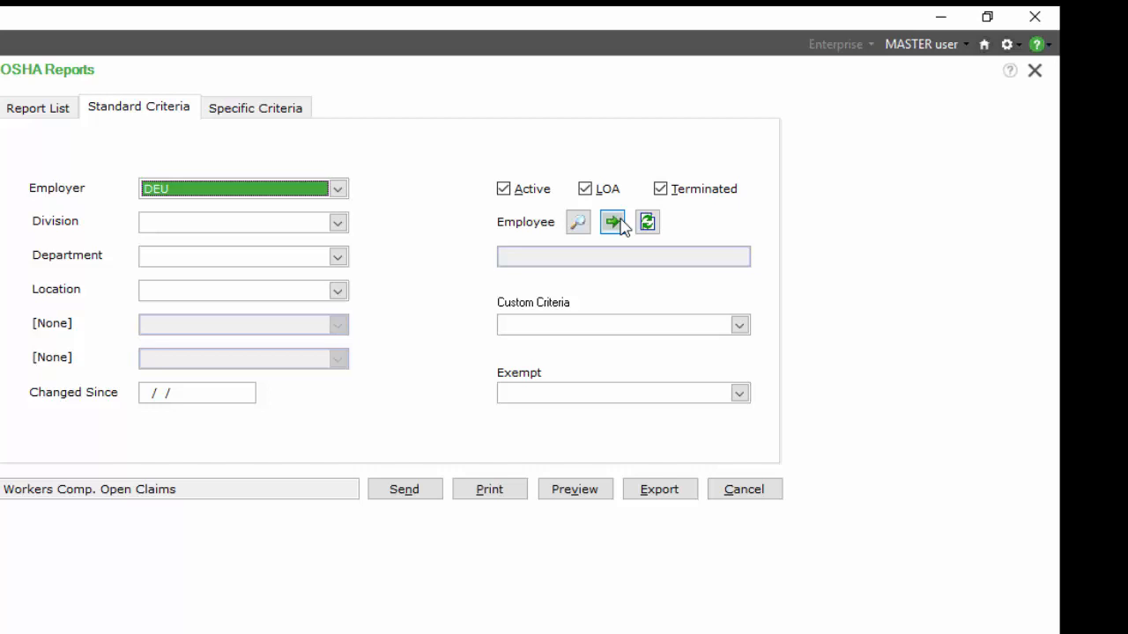
{"action": "left_click", "coordinate": [286, 116]}
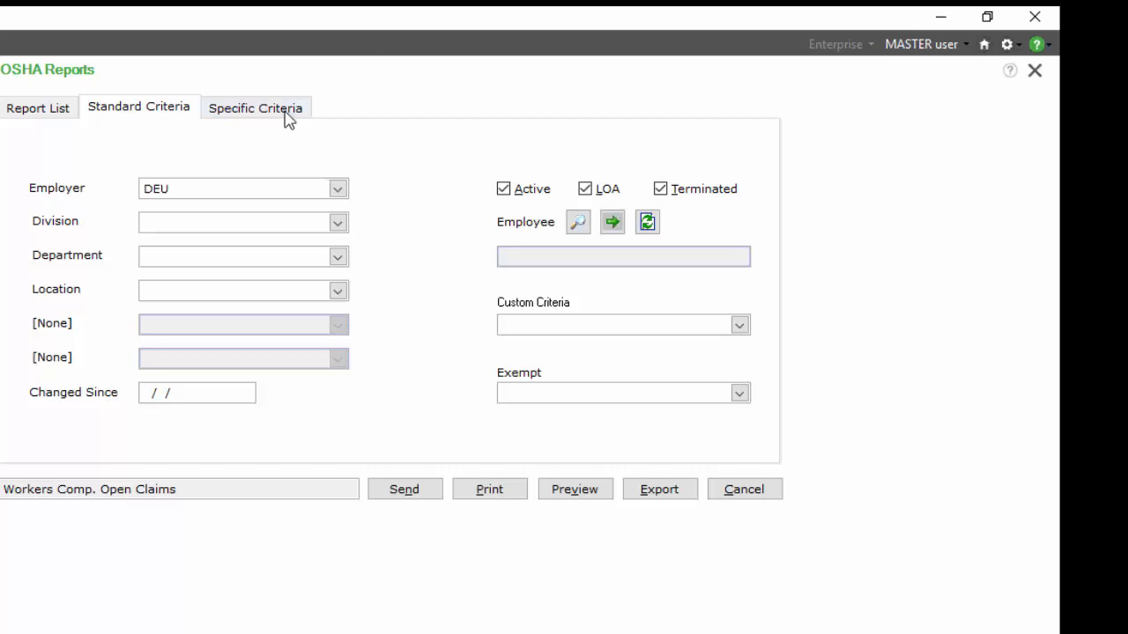